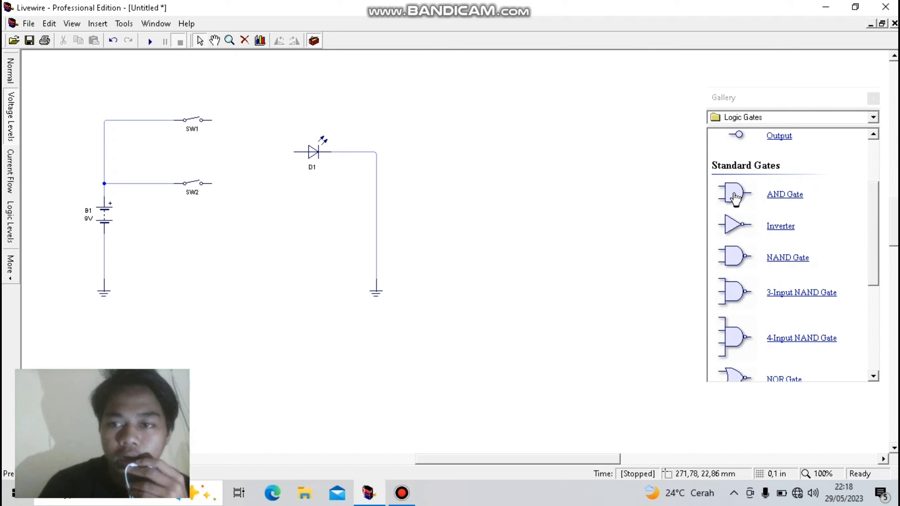
- Add an AND gate feeding LED D1 and wire SW1 and SW2 to its two inputs
left_click_drag(723, 195, 294, 152)
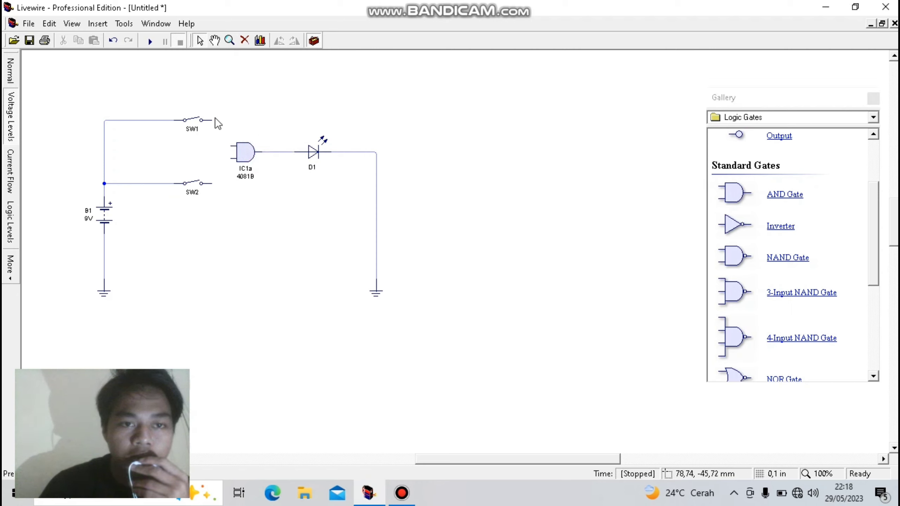
left_click_drag(212, 120, 232, 154)
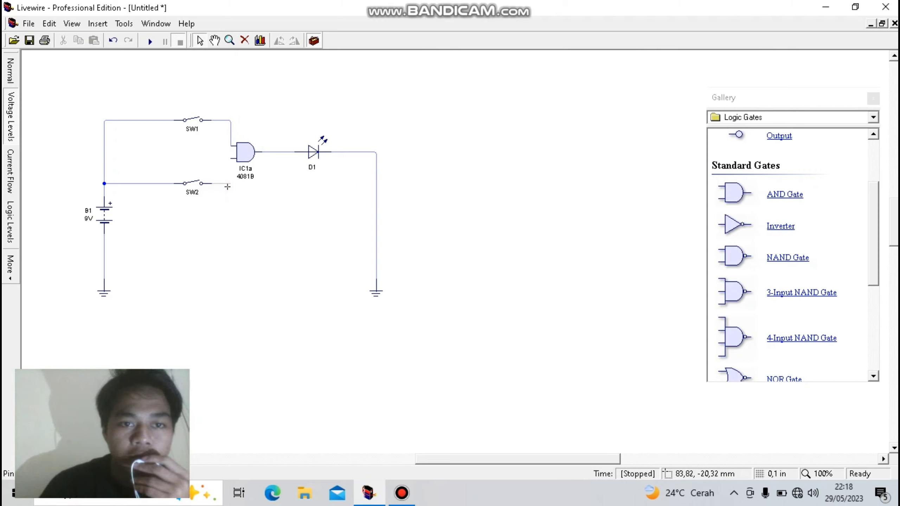
left_click_drag(227, 186, 231, 160)
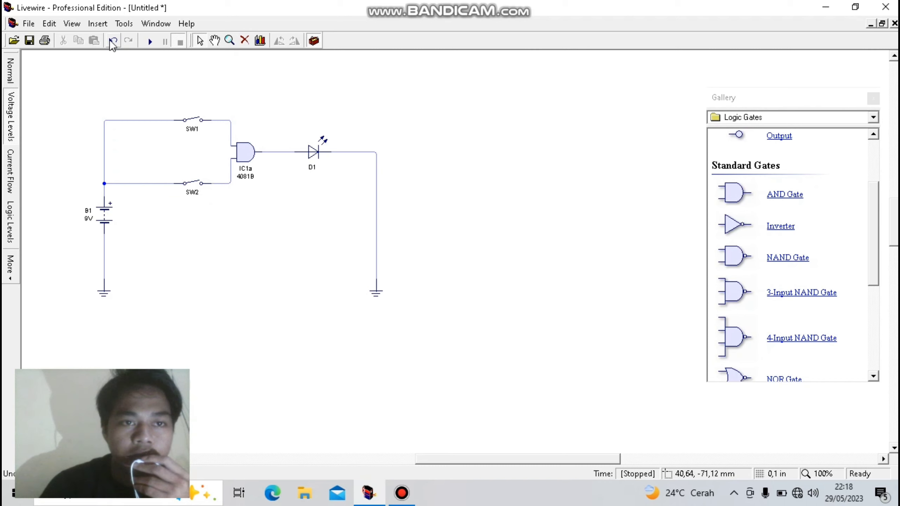
- Turn on the Logic Level animation in the Voltage Levels view
left_click(72, 24)
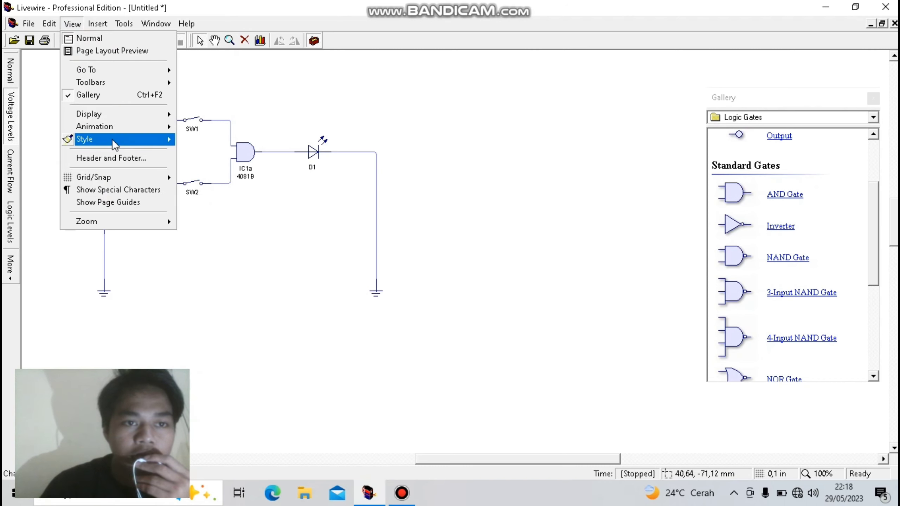
mouse_move(111, 128)
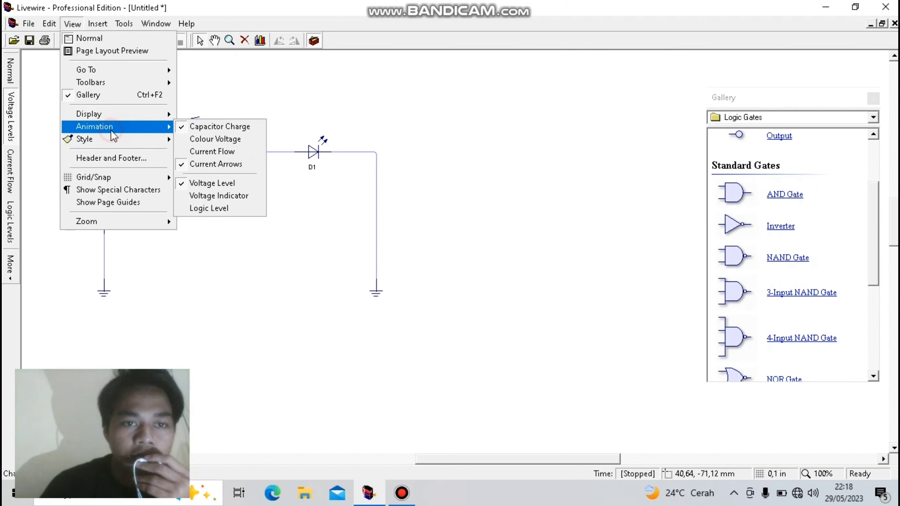
left_click(209, 207)
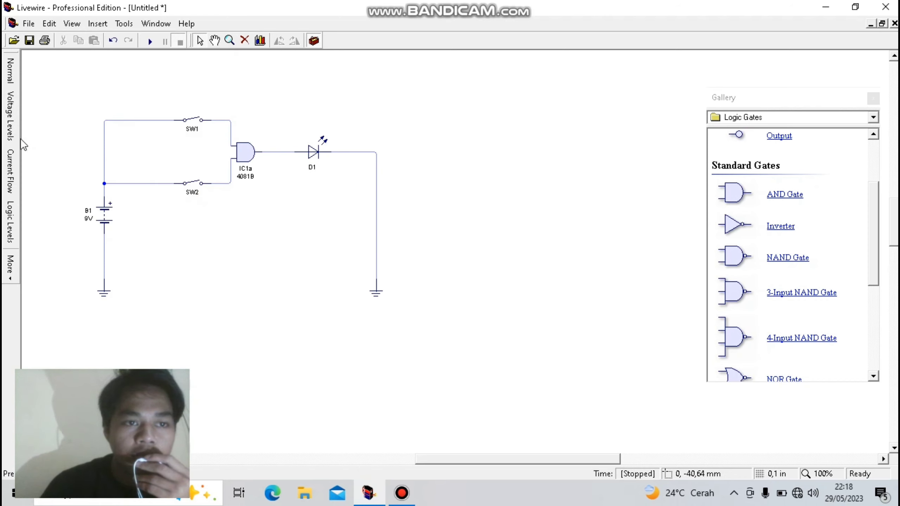
- Switch the circuit to the Current Flow view and turn on its Logic Level animation
left_click(11, 170)
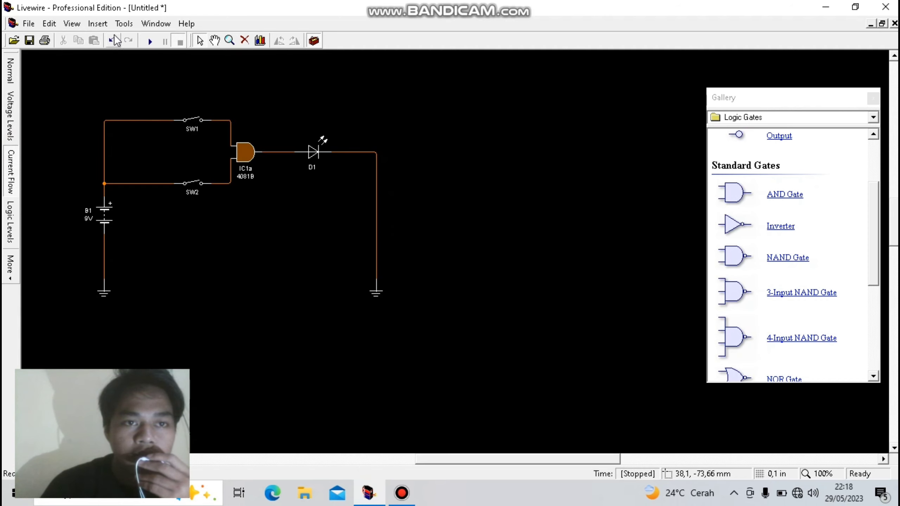
left_click(73, 24)
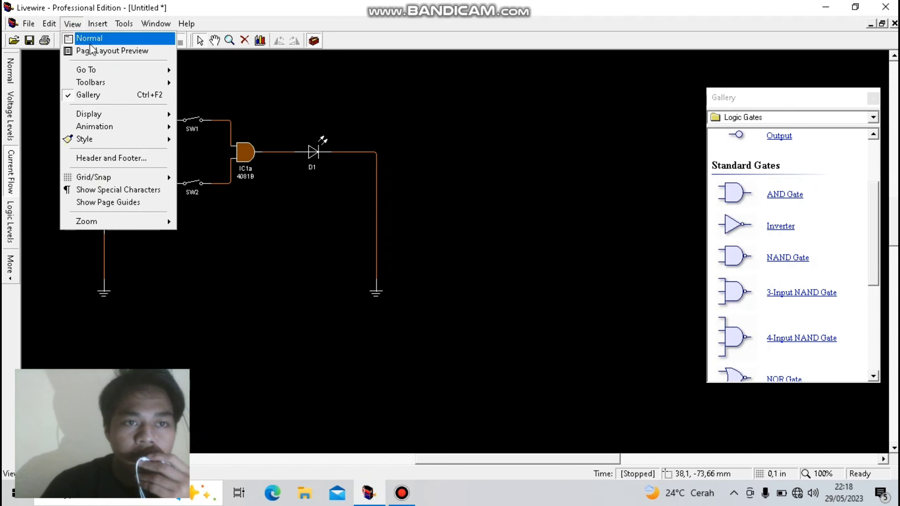
mouse_move(116, 125)
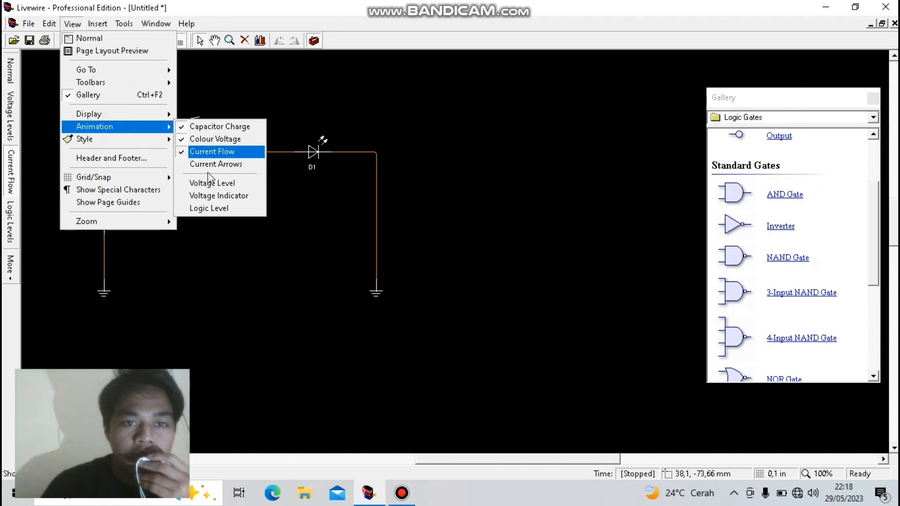
left_click(219, 209)
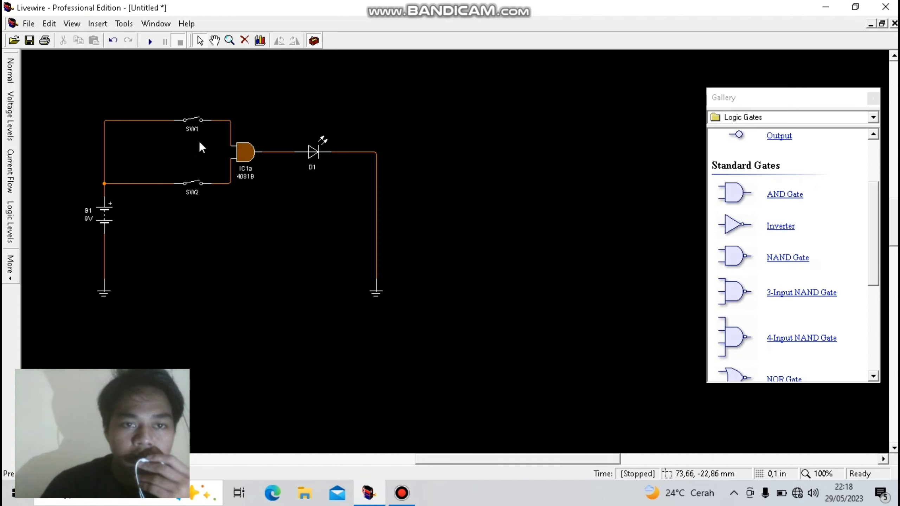
- Simulate the AND gate circuit, closing SW1, then SW2, and reopening both switches before stopping the simulation
left_click(197, 117)
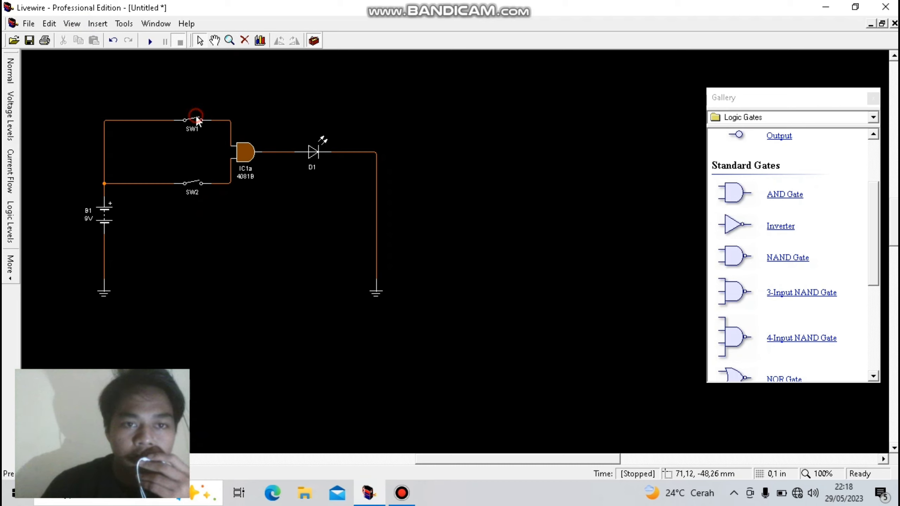
left_click(197, 119)
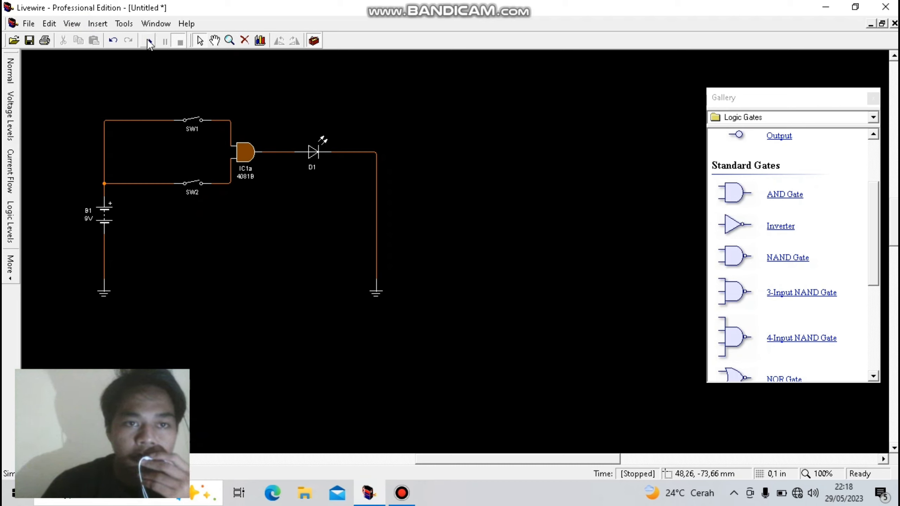
left_click(148, 40)
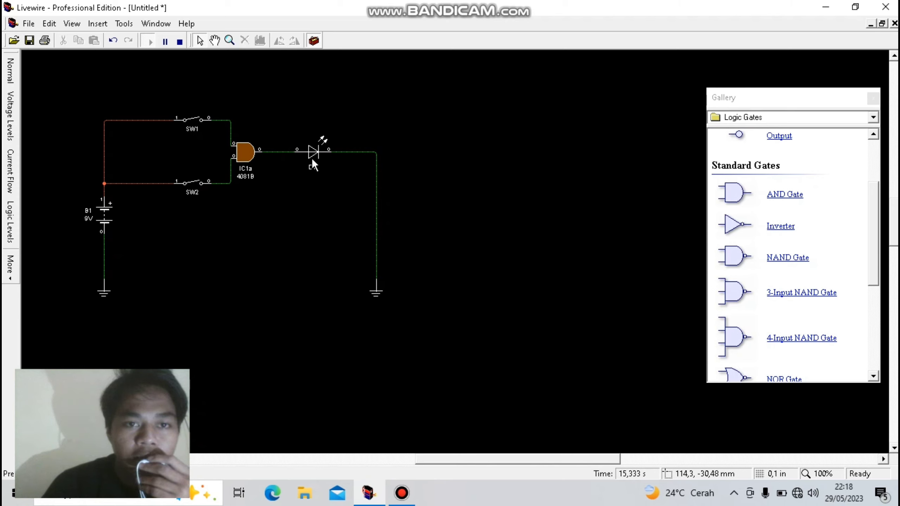
left_click(200, 124)
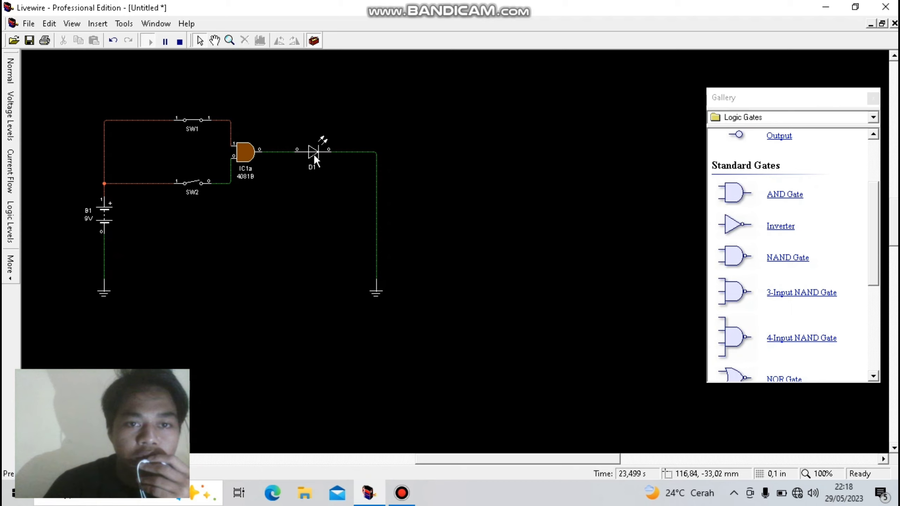
left_click(199, 190)
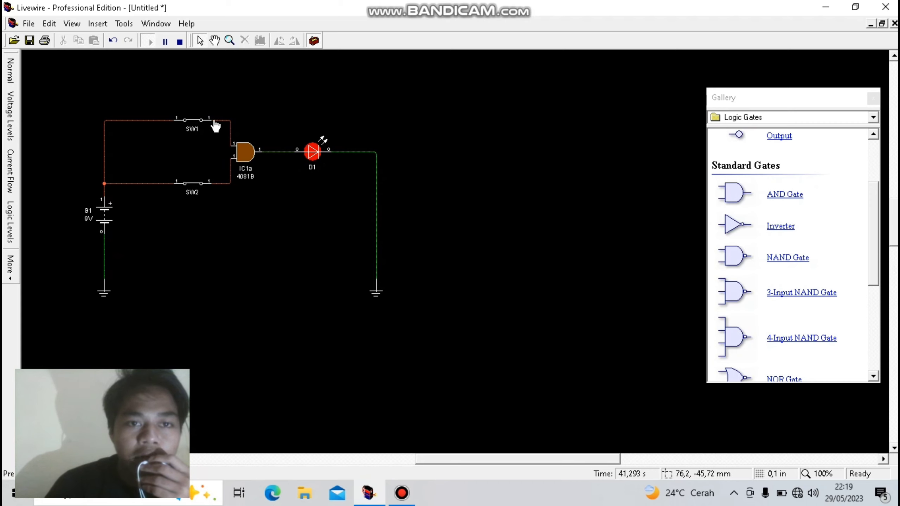
left_click(201, 187)
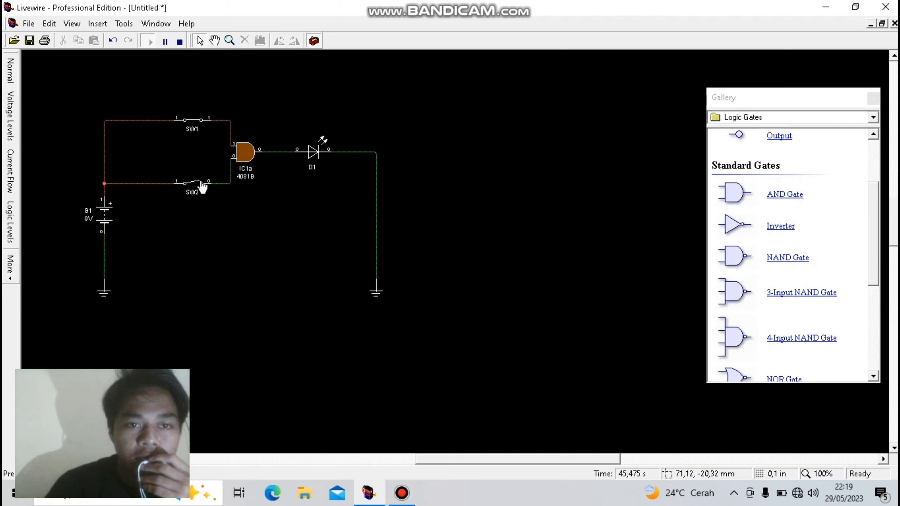
left_click(201, 122)
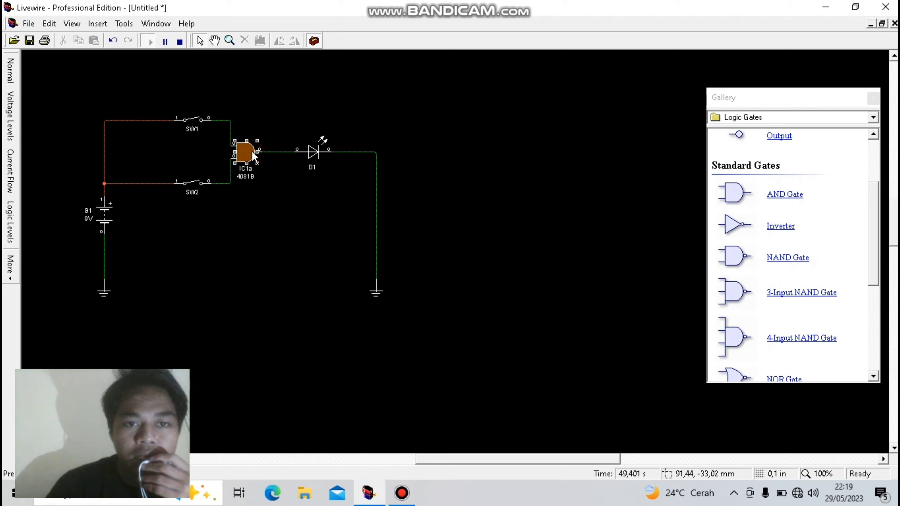
left_click(163, 42)
left_click(179, 42)
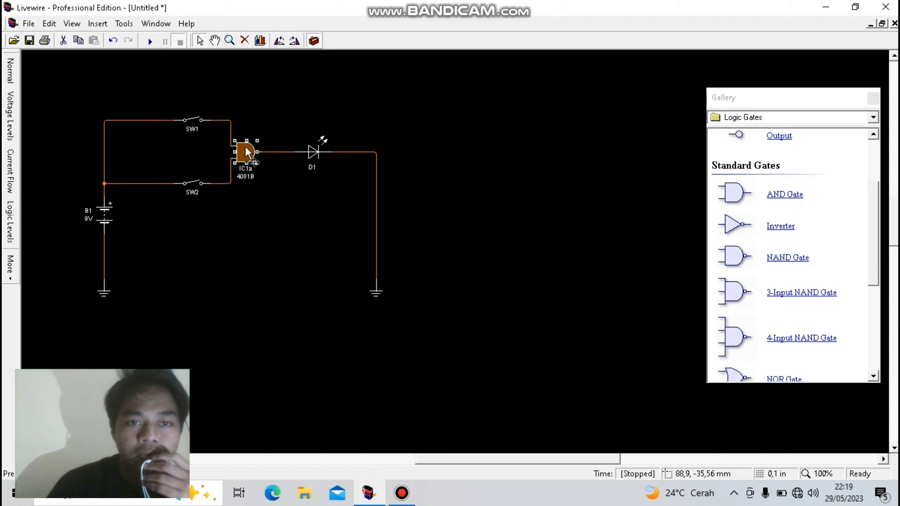
- Replace the AND gate with an inverter feeding LED D1 and wire both SW1 and SW2 to its input
left_click(244, 40)
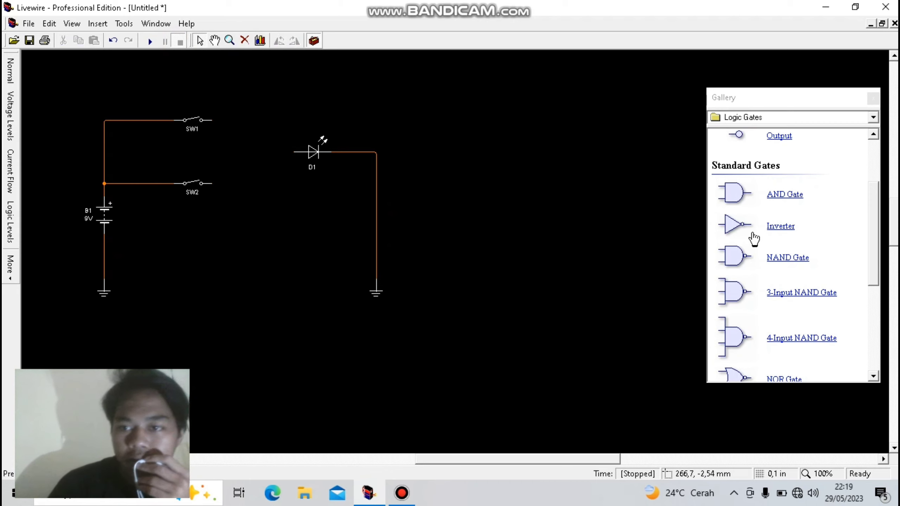
left_click_drag(876, 199, 877, 212)
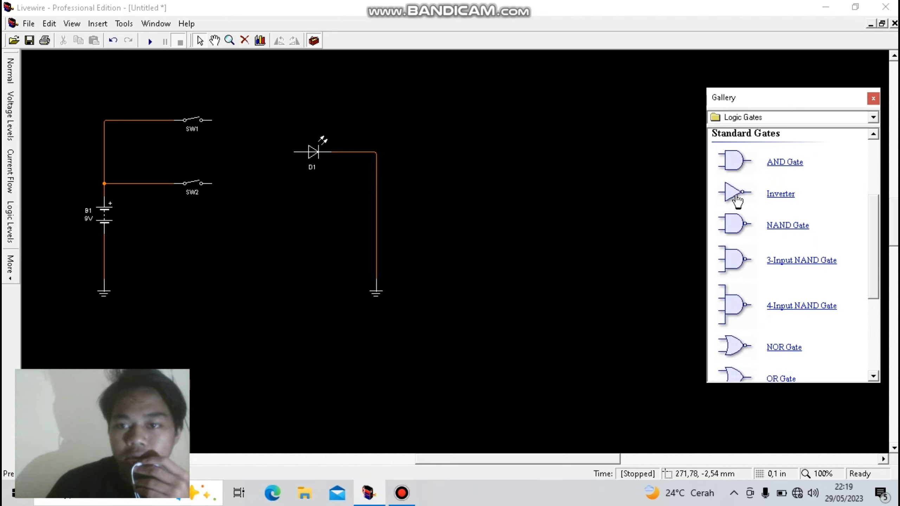
mouse_move(736, 198)
left_mouse_down()
mouse_move(503, 156)
mouse_move(256, 156)
mouse_move(293, 151)
left_mouse_up()
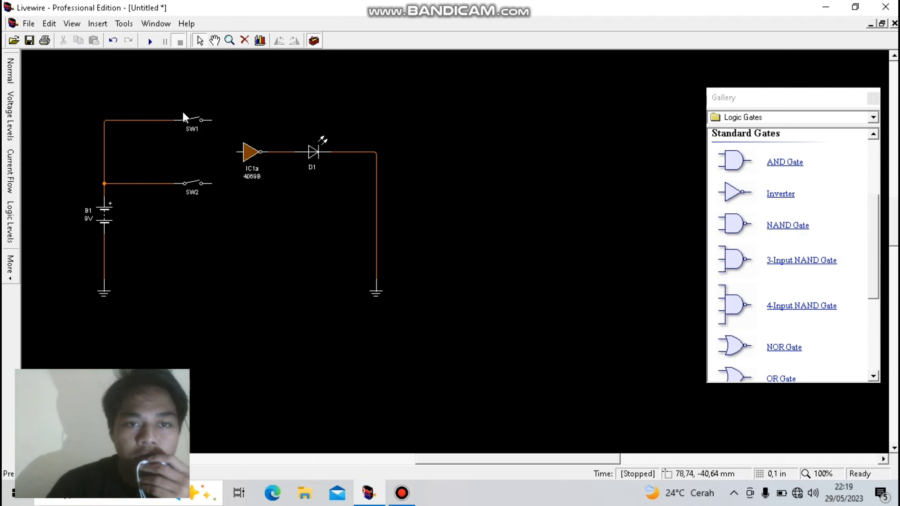
left_click_drag(212, 120, 236, 152)
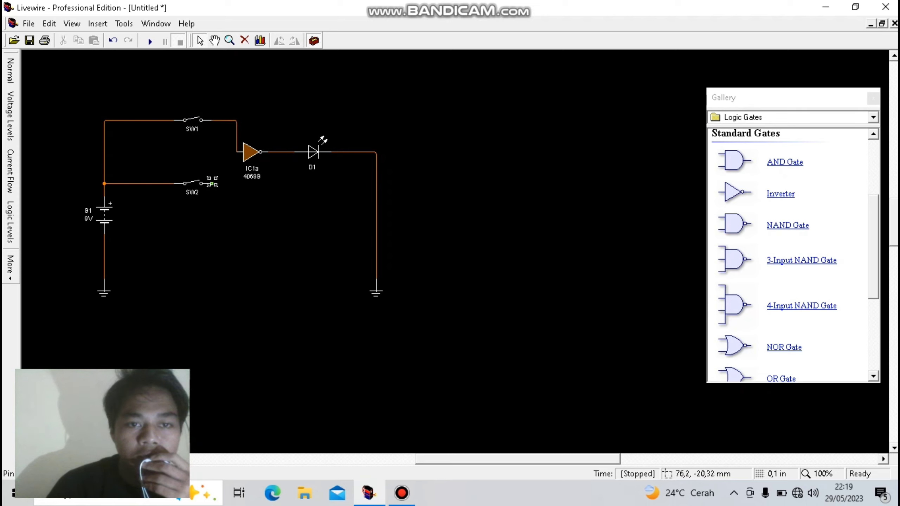
mouse_move(213, 184)
left_mouse_down()
mouse_move(236, 179)
mouse_move(236, 152)
left_mouse_up()
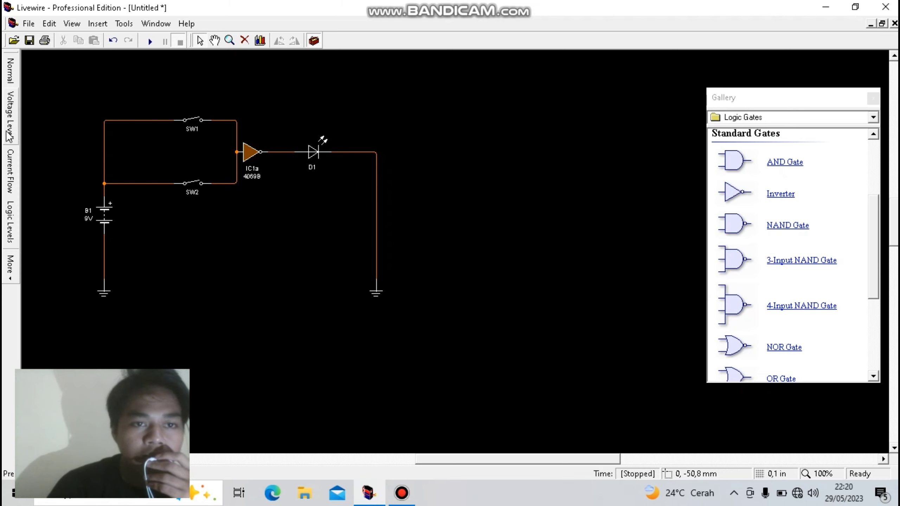
- Turn off the Logic Level animation
left_click(73, 25)
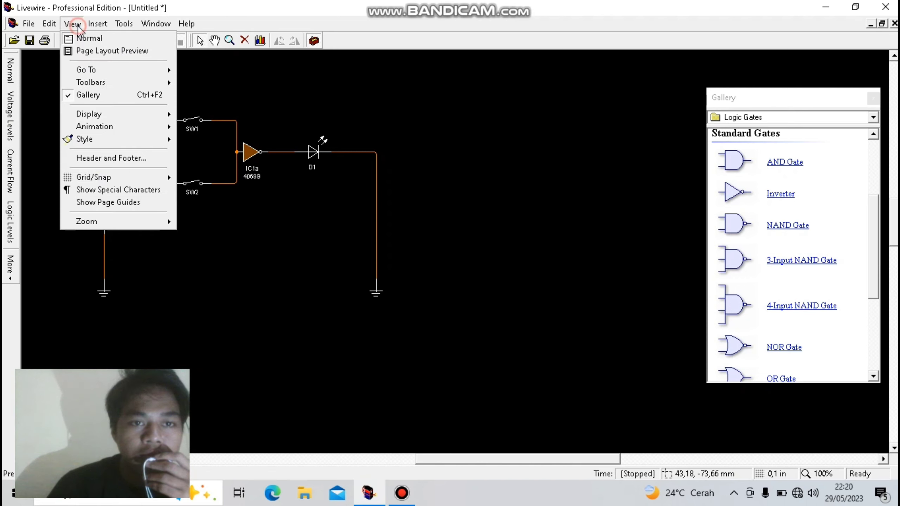
mouse_move(100, 126)
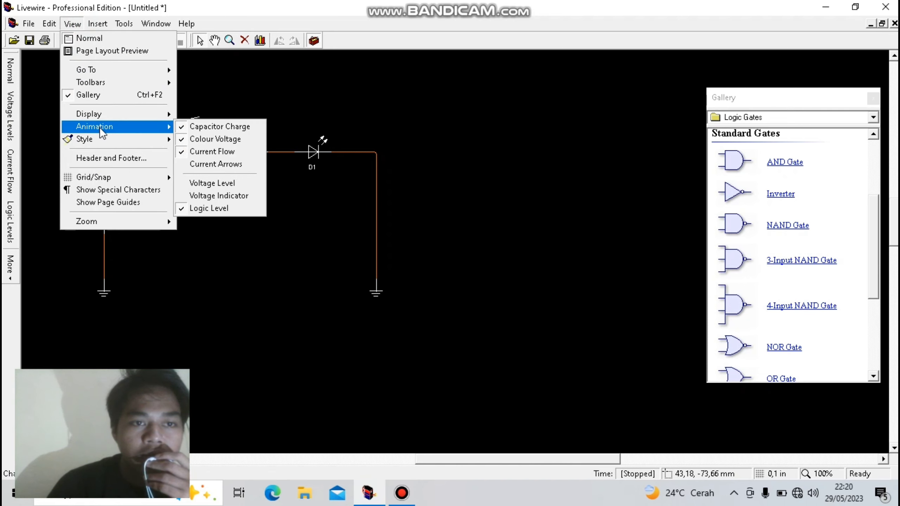
left_click(220, 208)
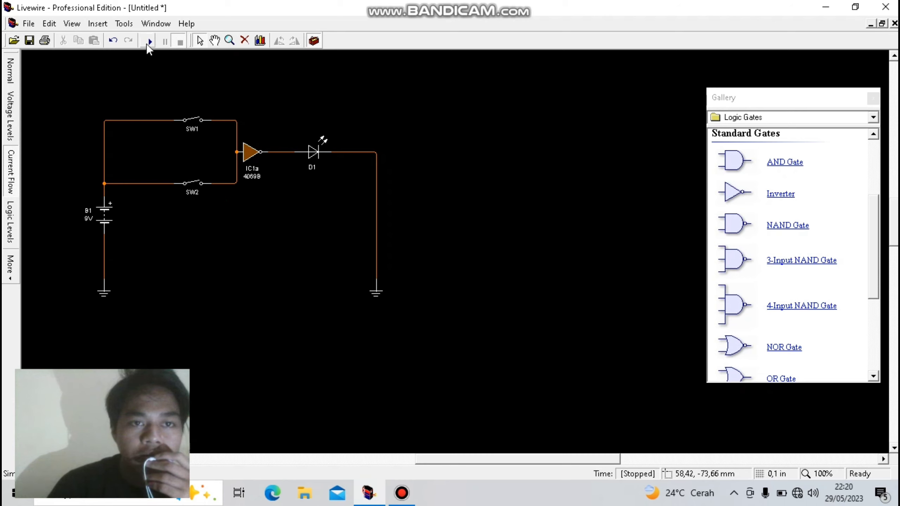
- Start simulating the inverter circuit and turn the Logic Level animation on
left_click(150, 43)
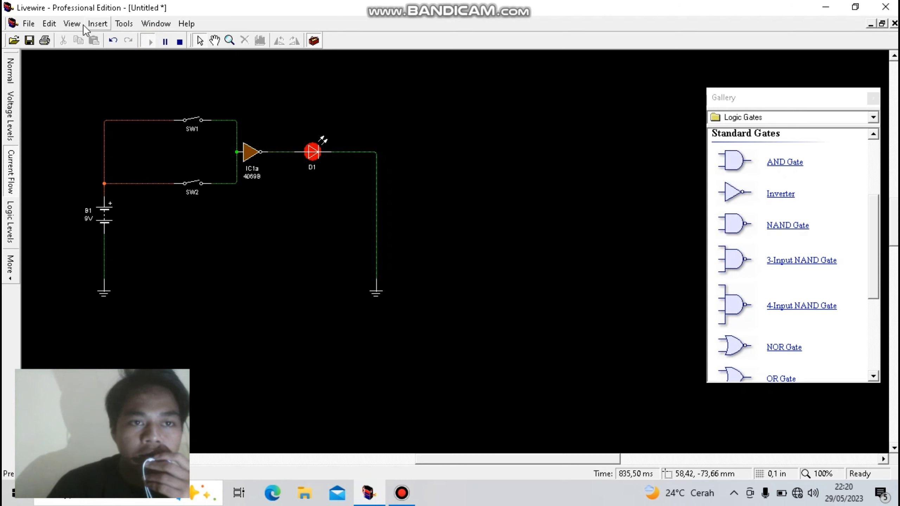
left_click(72, 24)
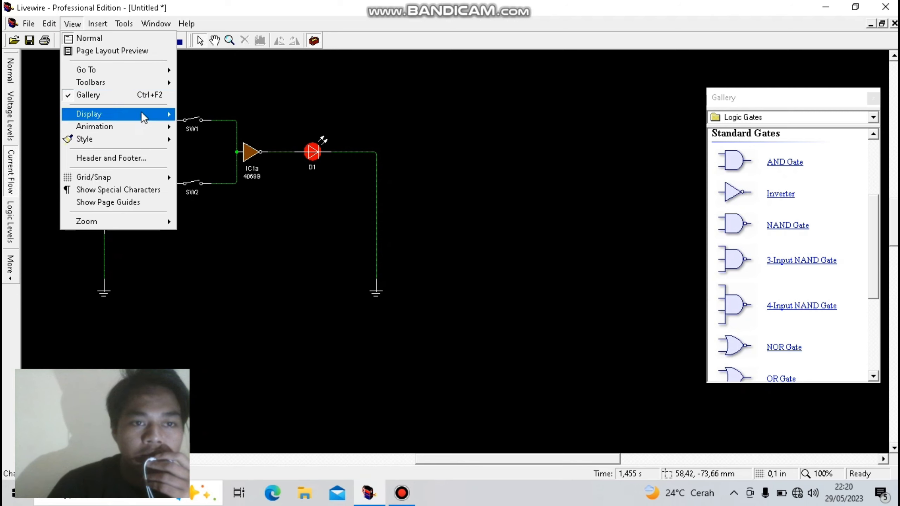
mouse_move(120, 129)
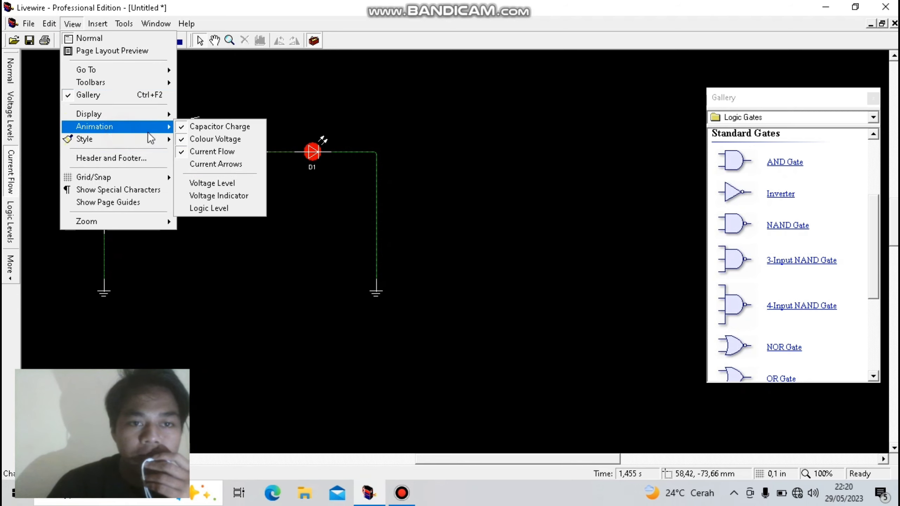
left_click(206, 207)
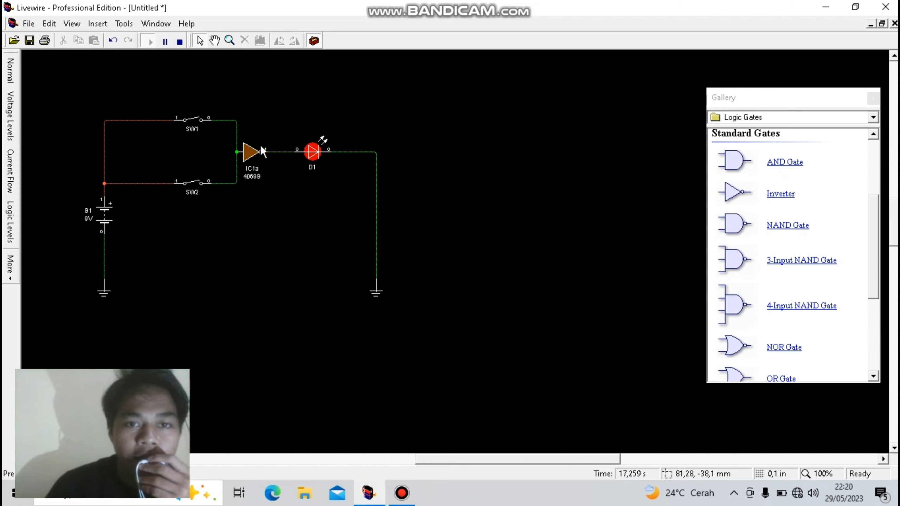
- Test the inverter by closing SW1, then SW2, reopening both switches, and stopping the simulation
left_click(198, 122)
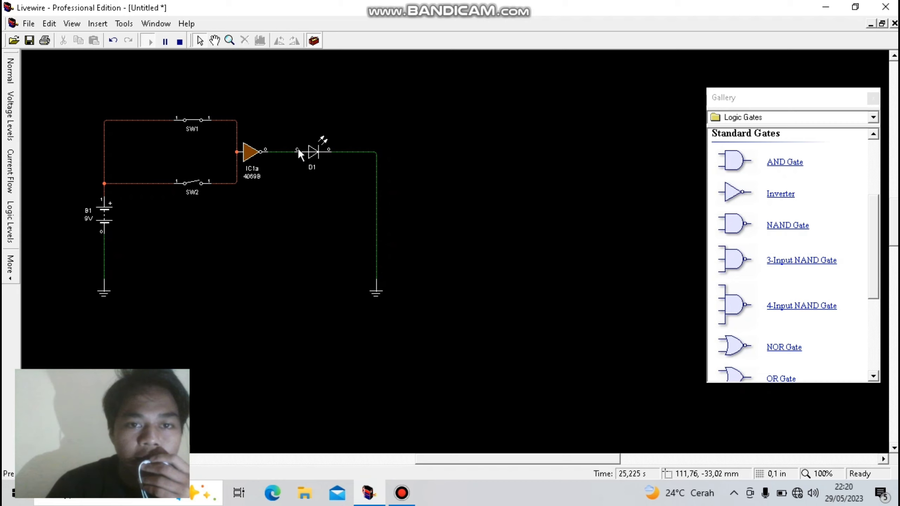
left_click(198, 181)
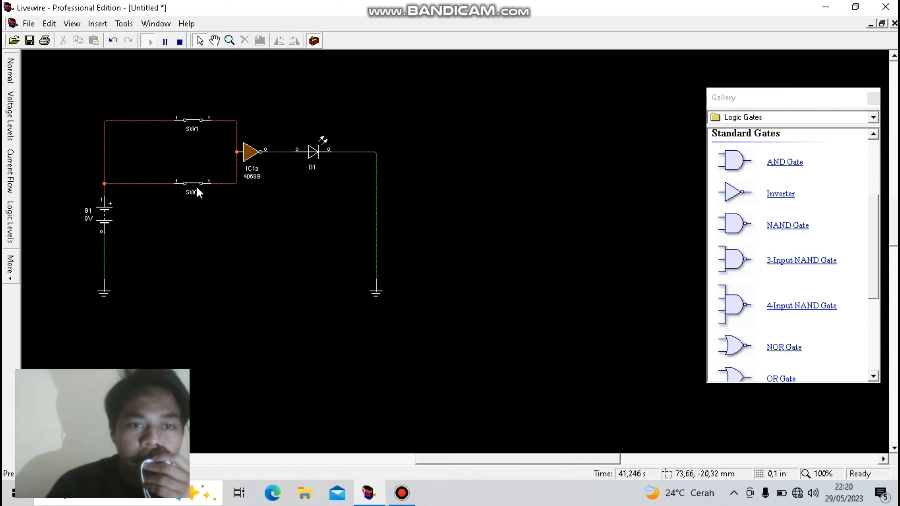
left_click(200, 122)
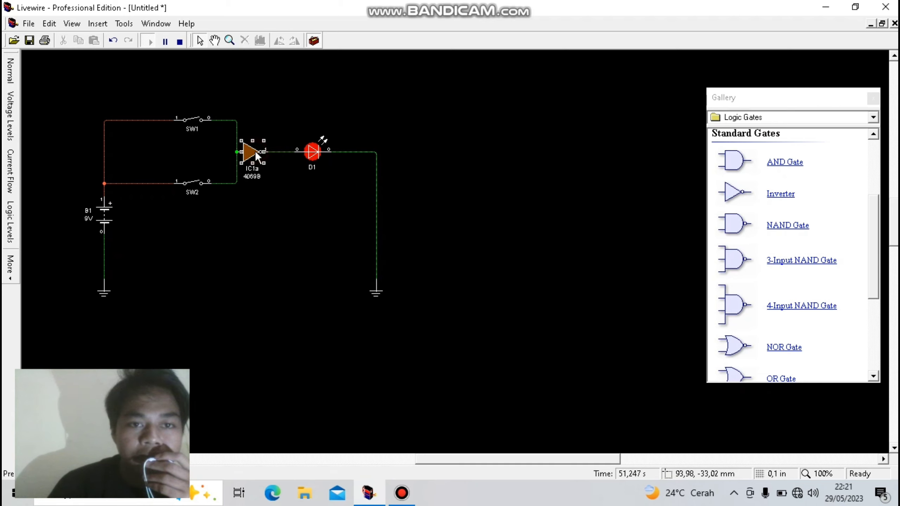
left_click(177, 42)
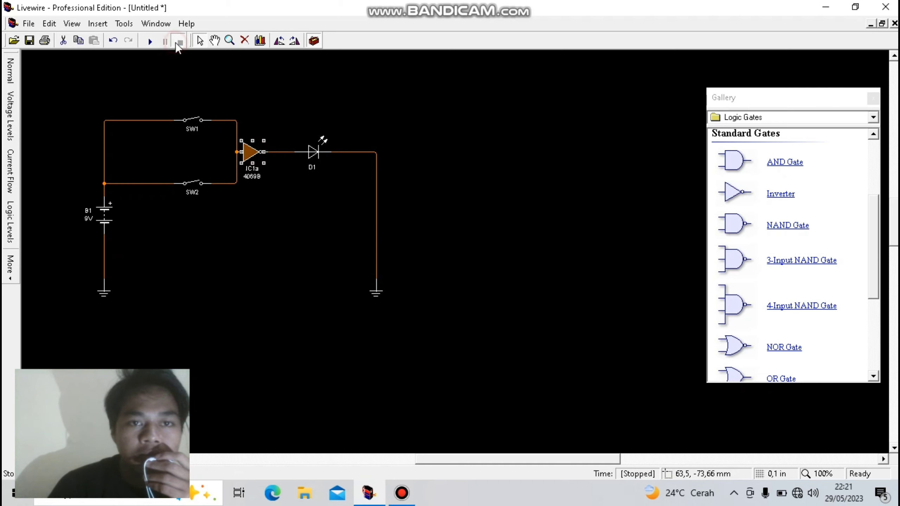
- Replace the inverter with a NAND gate, wiring SW1 and SW2 to its two inputs and its output to LED D1
left_click(244, 41)
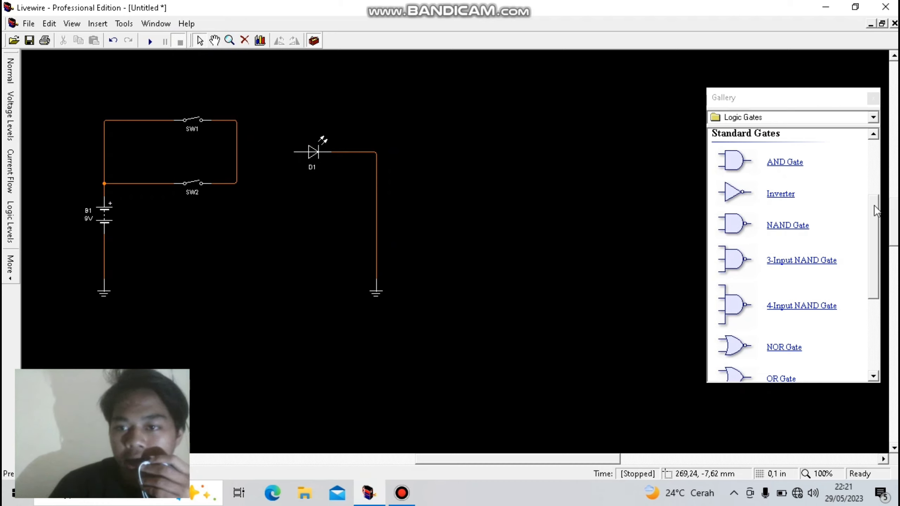
left_click_drag(874, 205, 875, 212)
left_click_drag(773, 213, 250, 147)
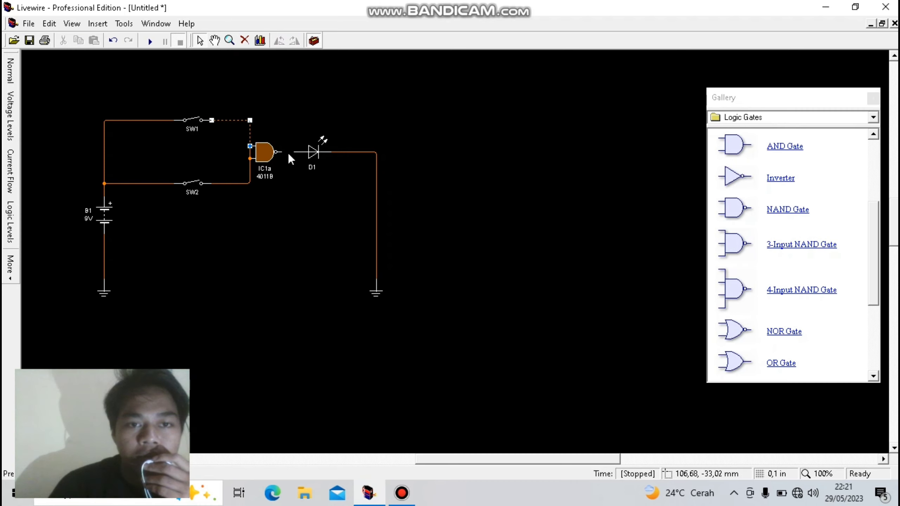
left_click(238, 128)
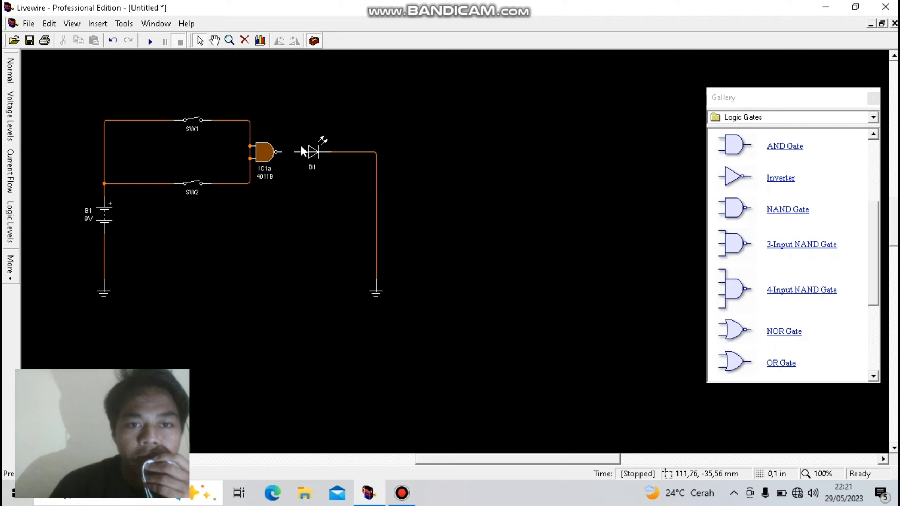
left_click_drag(299, 152, 282, 152)
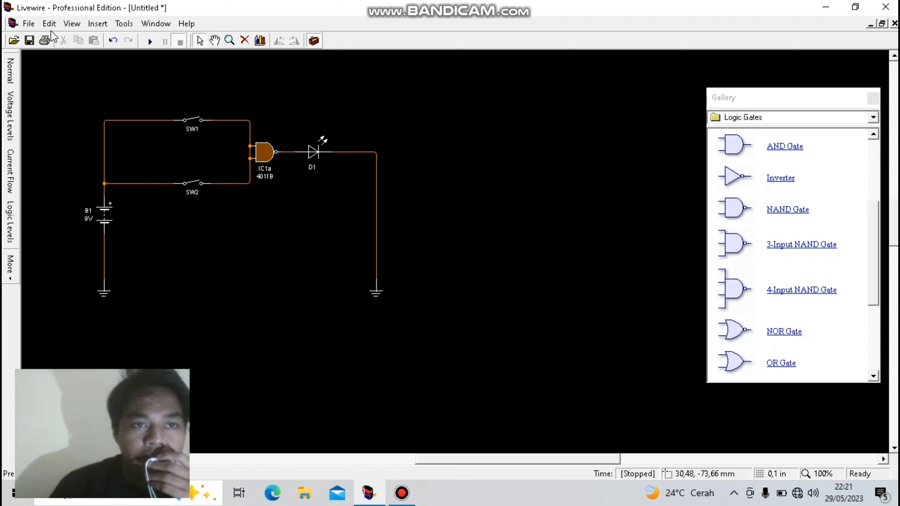
- Turn off the Logic Level animation and try to toggle switch SW1
left_click(66, 24)
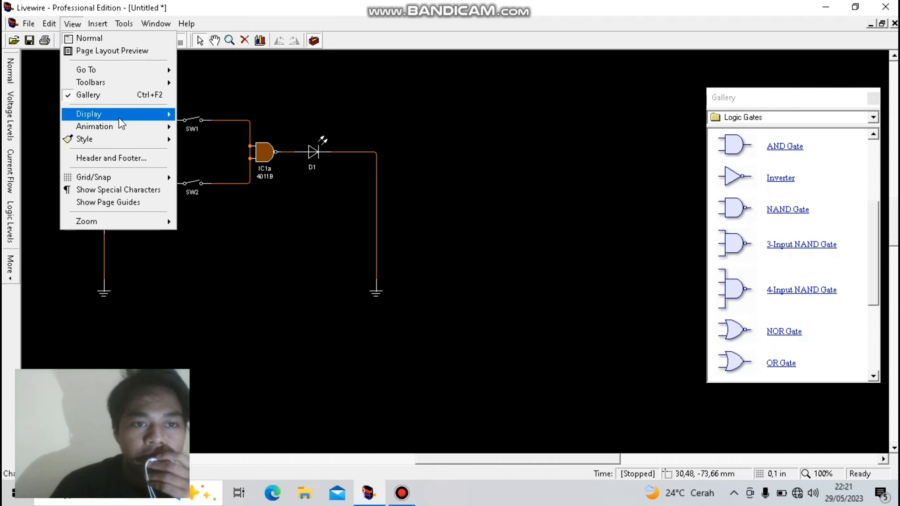
left_click(121, 126)
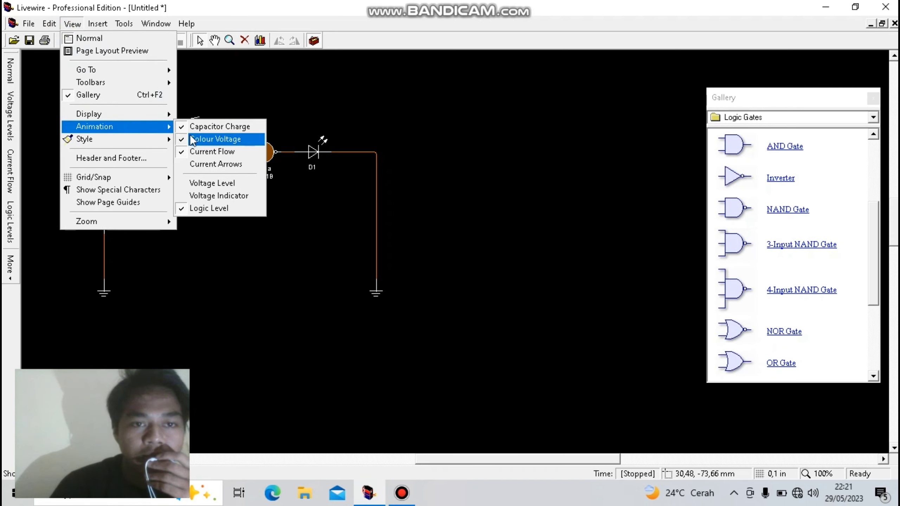
left_click(201, 208)
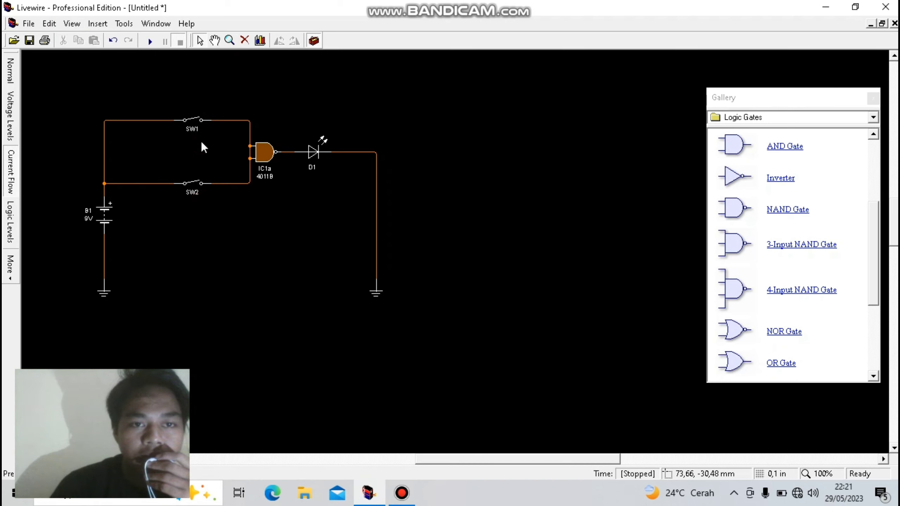
left_click(197, 120)
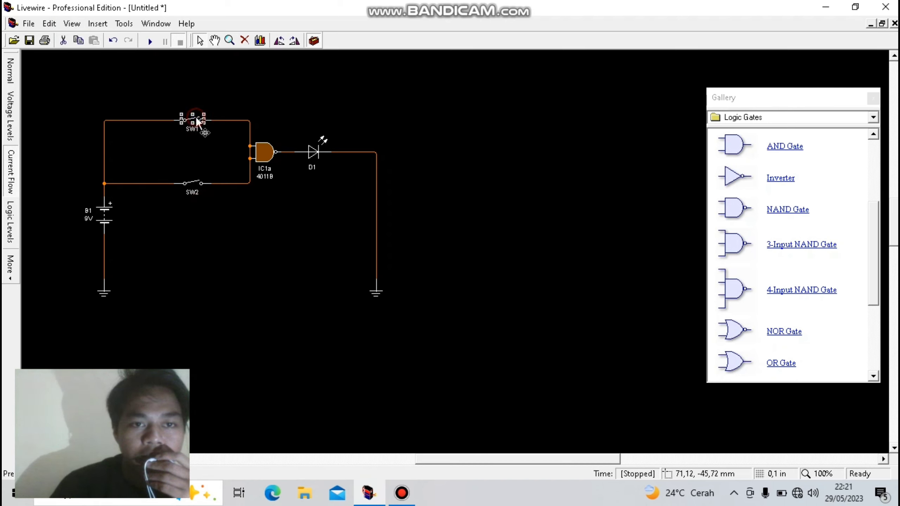
left_click(199, 116)
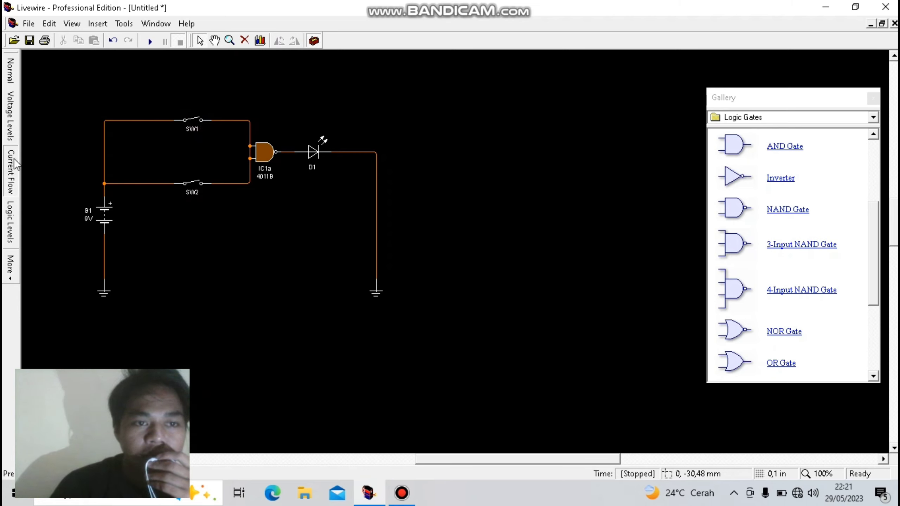
- Turn the Logic Level animation back on
left_click(50, 24)
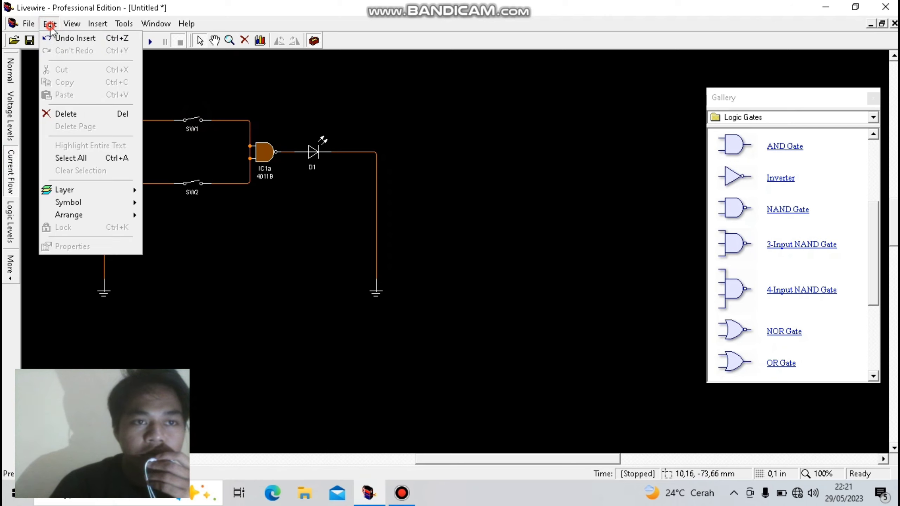
left_click(49, 25)
left_click(66, 25)
left_click(66, 25)
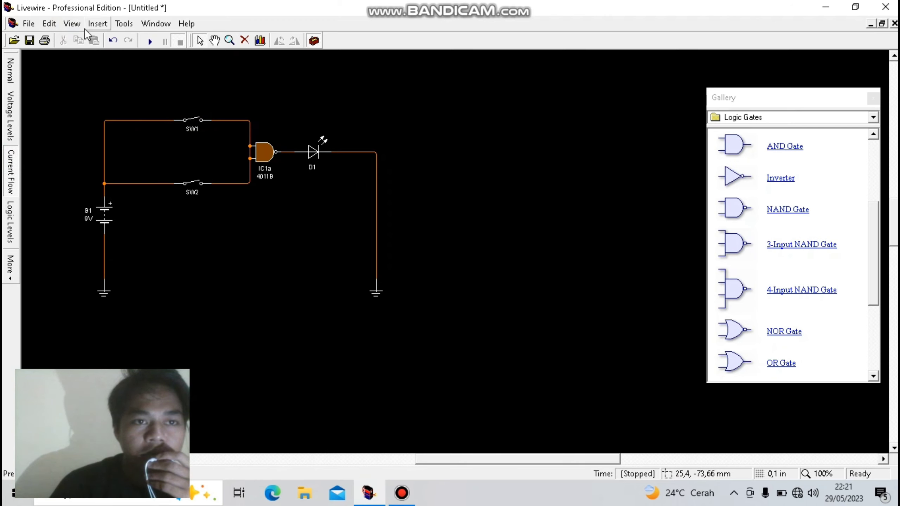
left_click(74, 22)
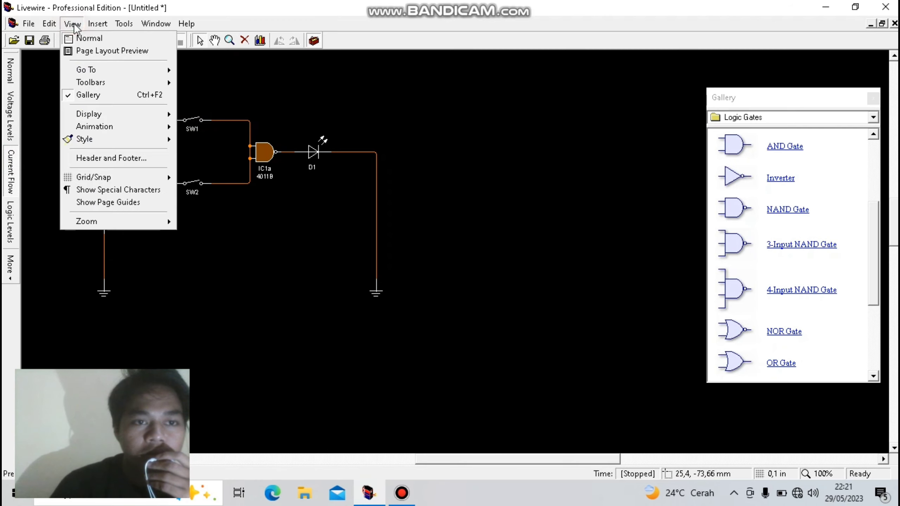
left_click(106, 127)
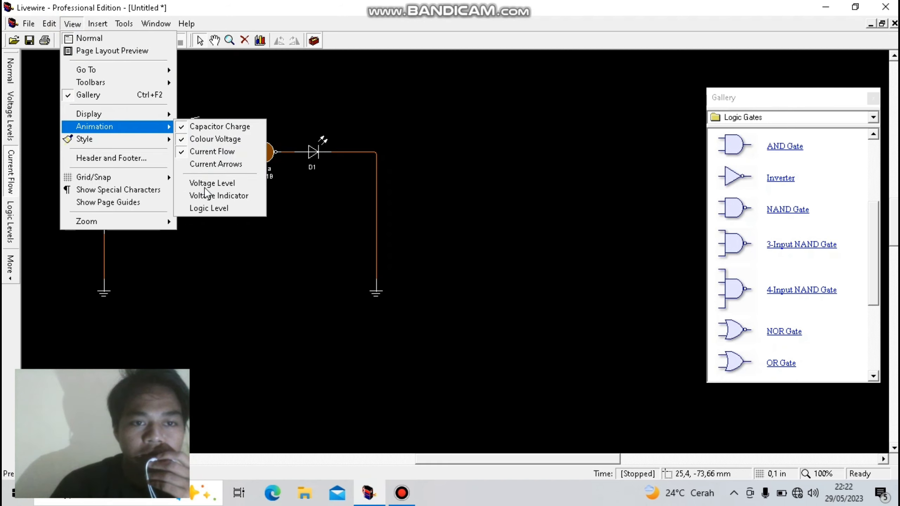
left_click(208, 210)
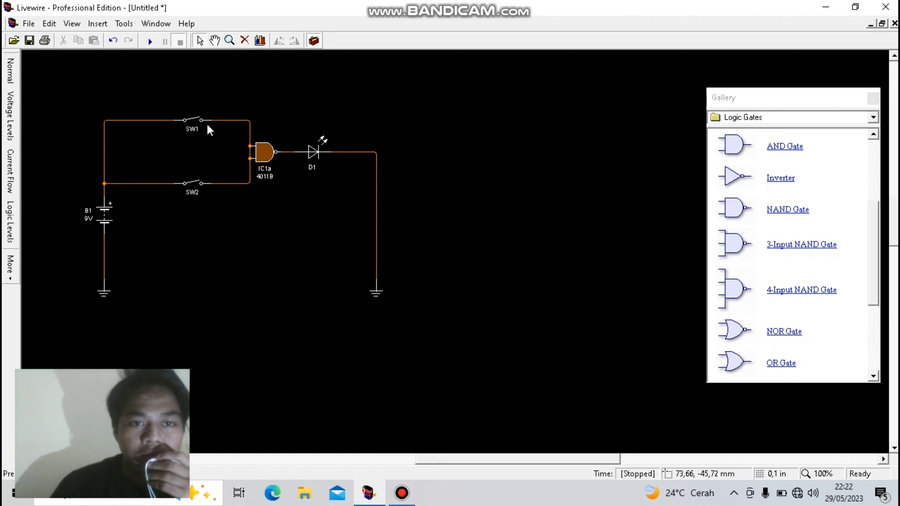
- Simulate the NAND circuit, closing SW1 and SW2 in turn, reopening both in the same order, and stopping the simulation
left_click(197, 118)
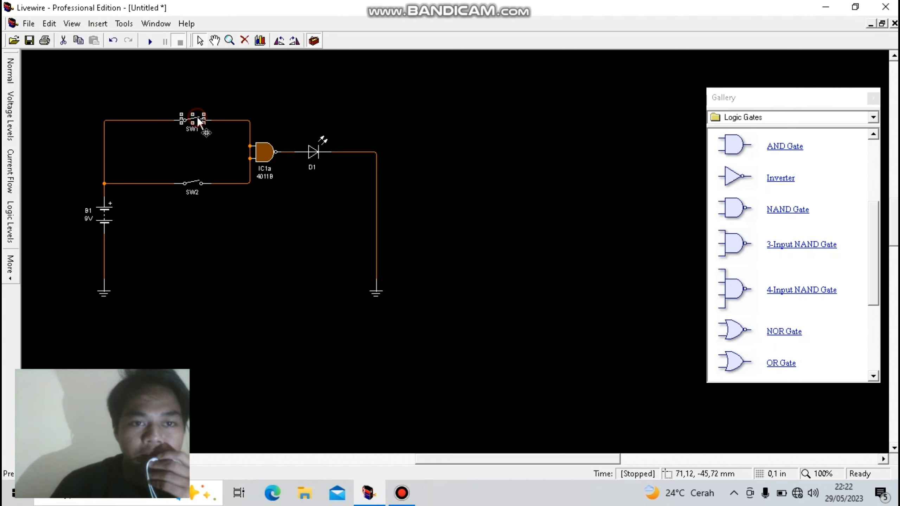
left_click(144, 42)
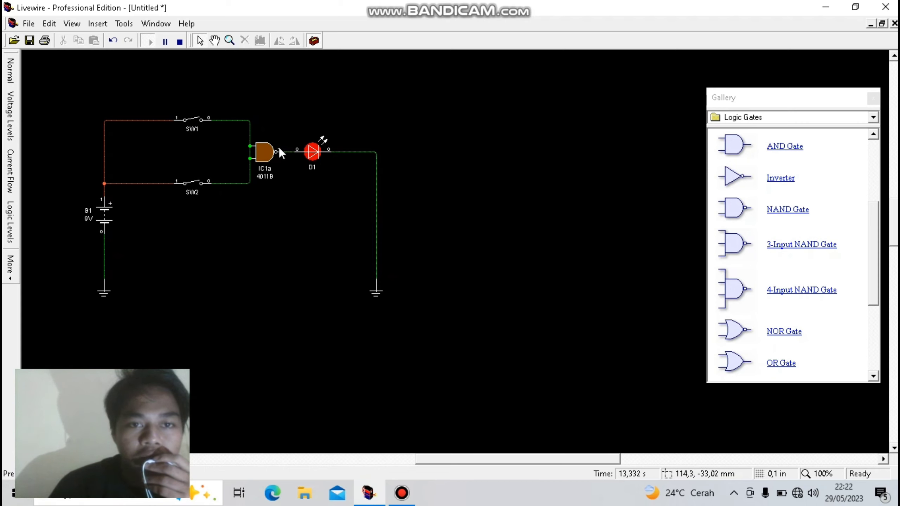
left_click(198, 123)
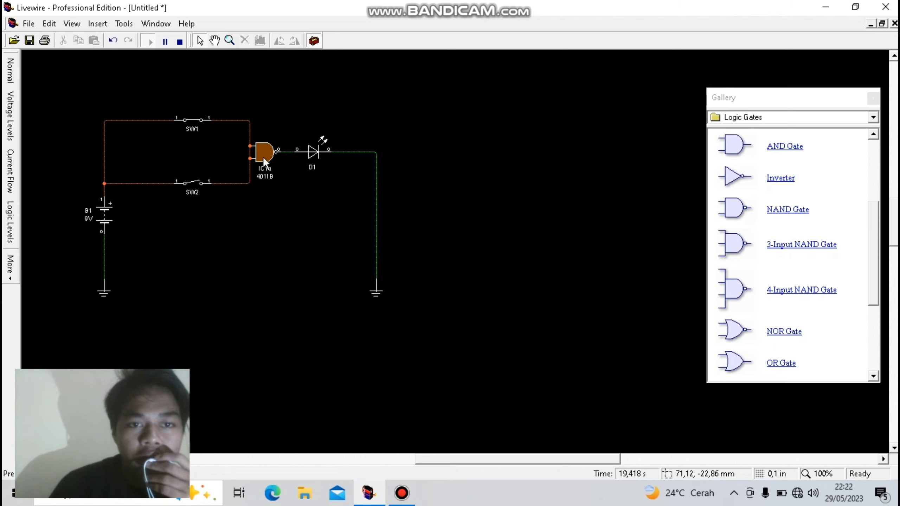
left_click(194, 183)
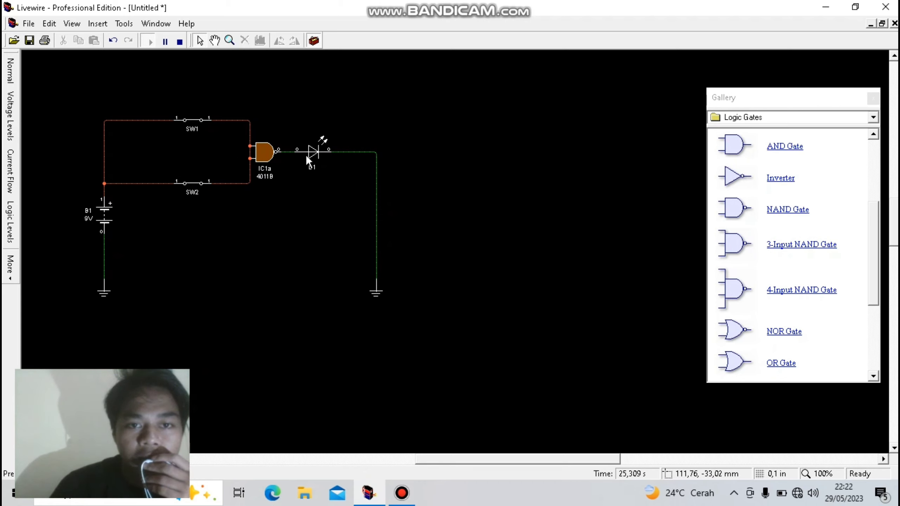
left_click(199, 119)
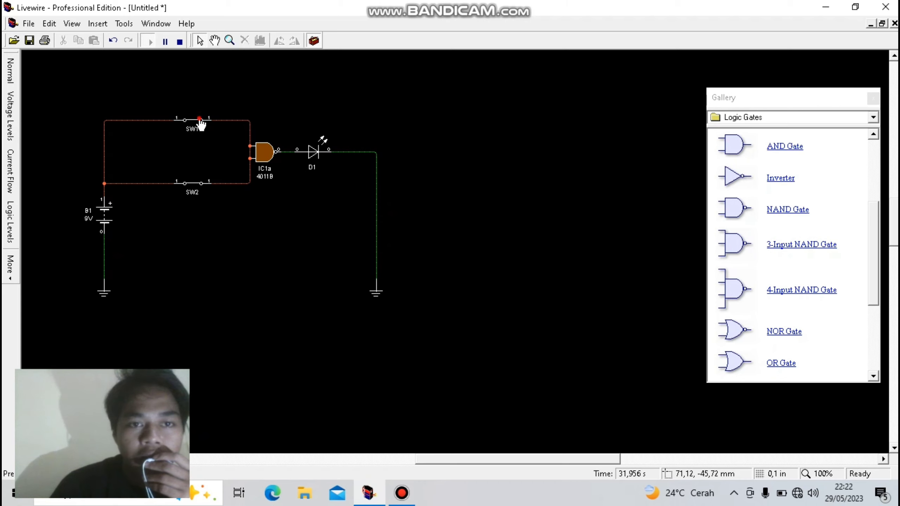
left_click(198, 181)
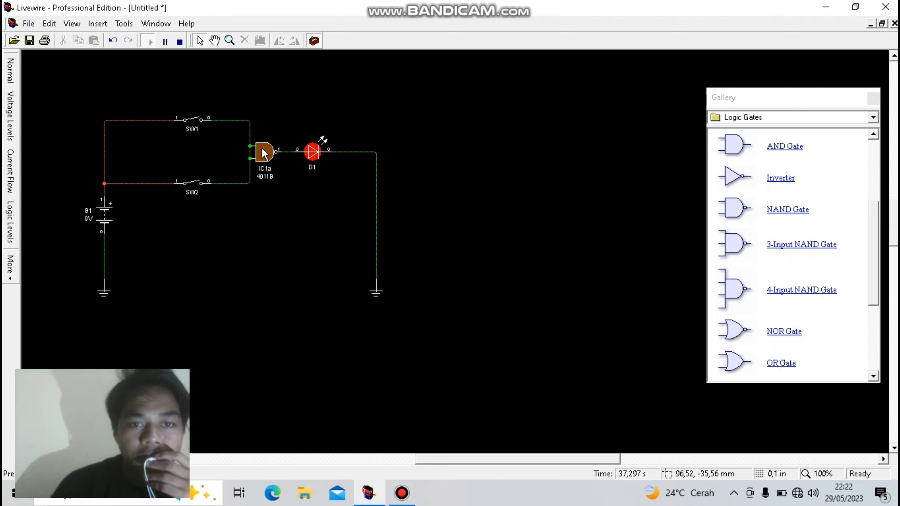
left_click(179, 43)
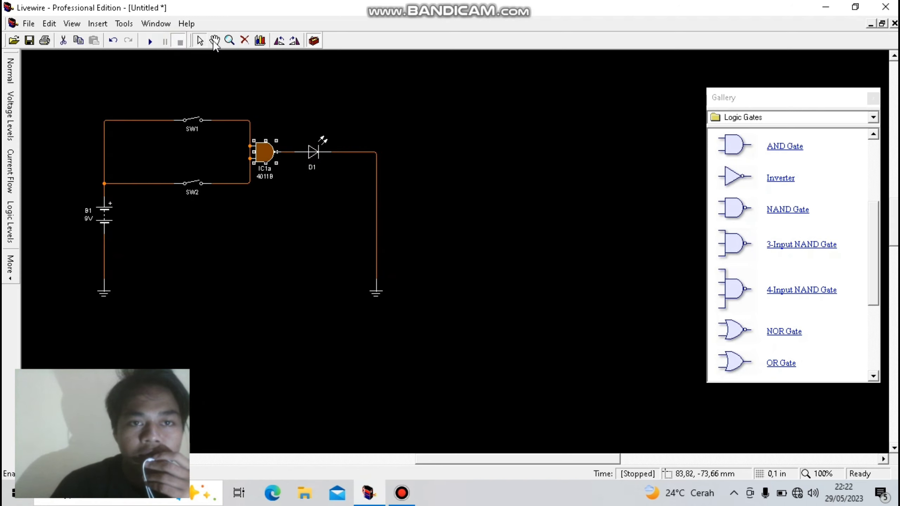
- Replace the NAND gate with a NOR gate joined to LED D1, and connect the SW1 and SW2 wiring to both its inputs
left_click(244, 41)
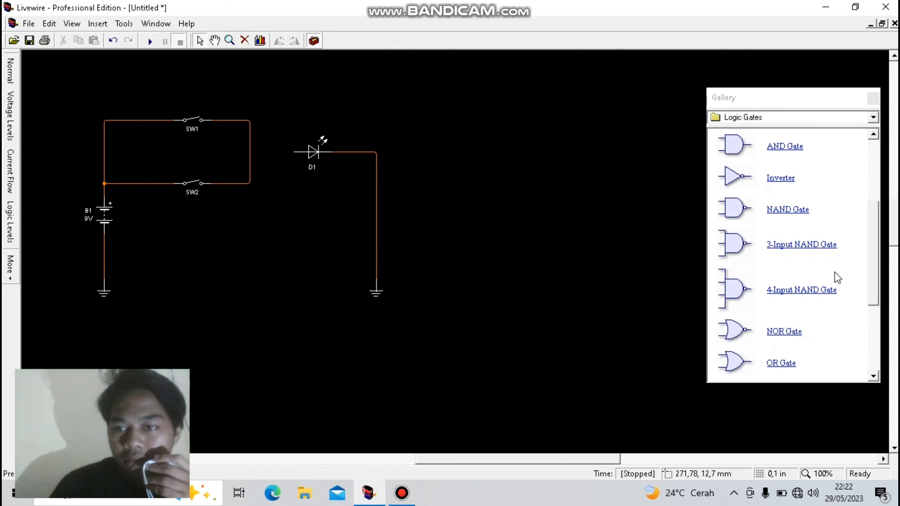
left_click_drag(876, 223, 882, 258)
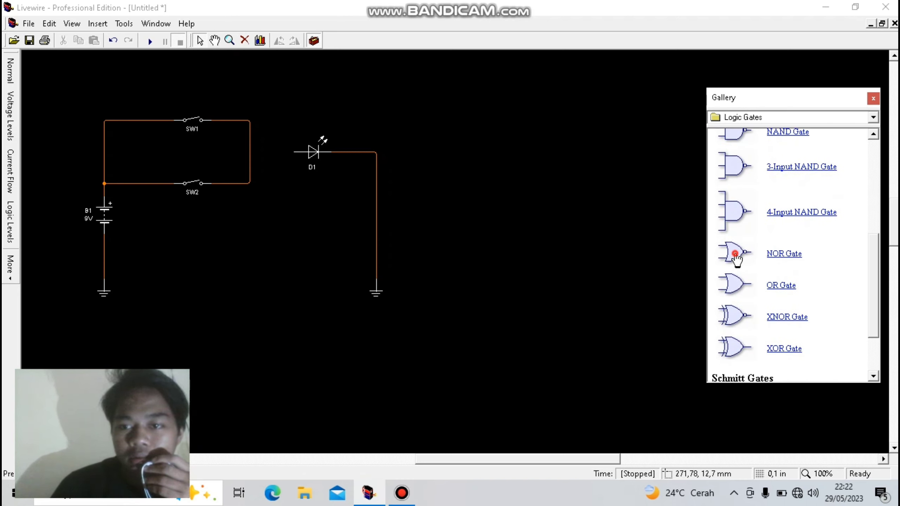
left_click_drag(736, 253, 280, 156)
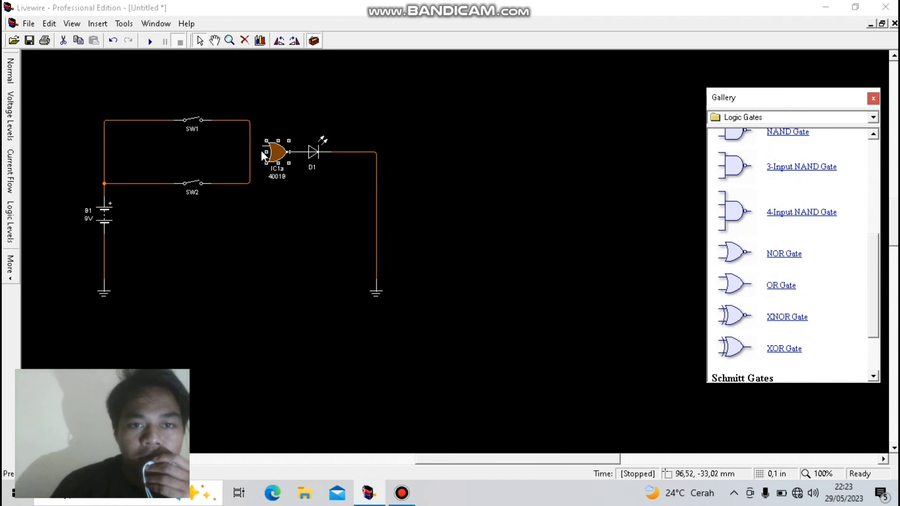
left_click(249, 149)
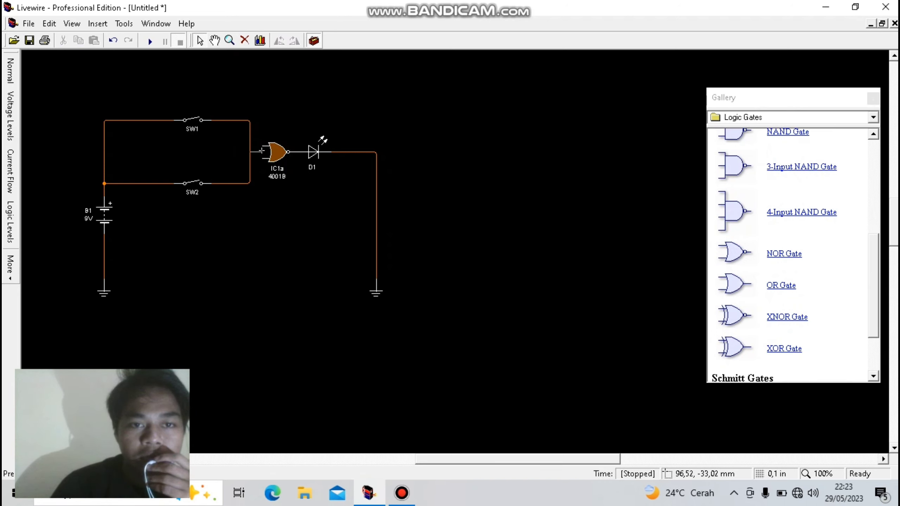
left_click_drag(251, 145, 263, 149)
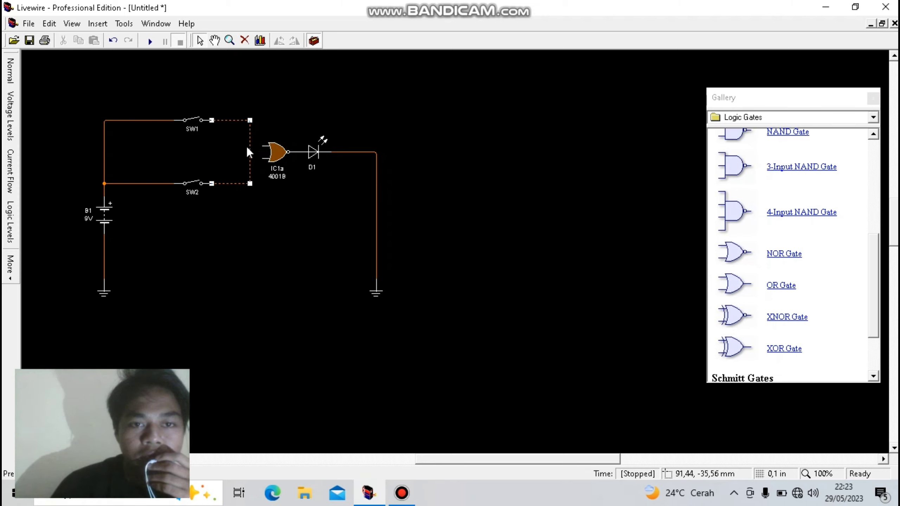
left_click(252, 150)
left_click(249, 146)
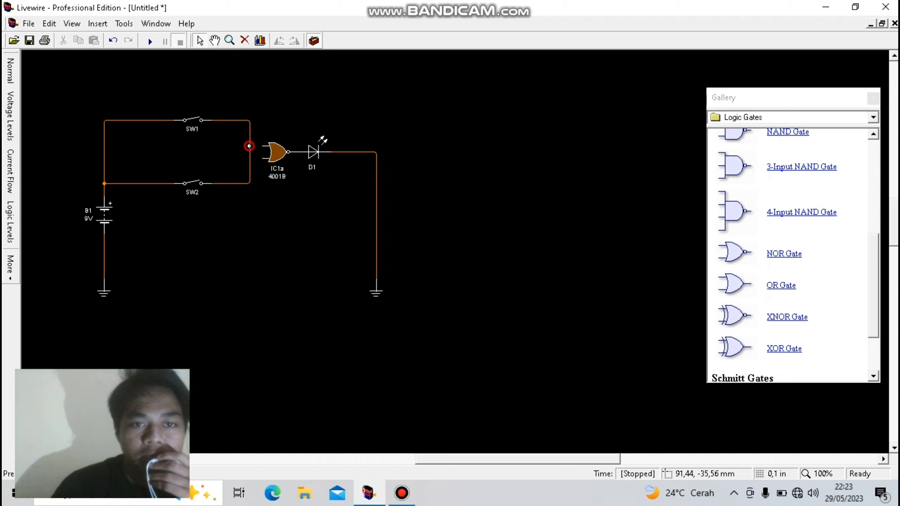
left_click_drag(249, 146, 262, 151)
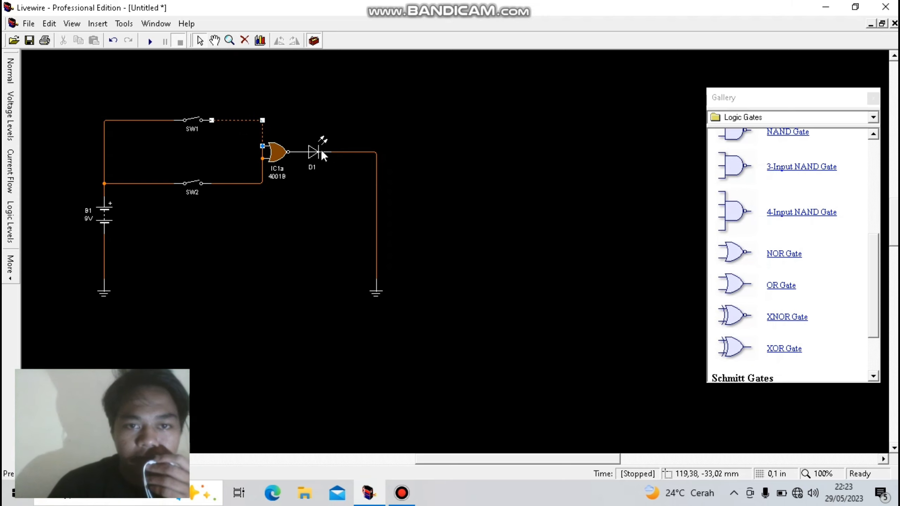
- Simulate the NOR circuit, closing SW1 and SW2 in turn, reopening both in the same order, and stopping the simulation
left_click(150, 43)
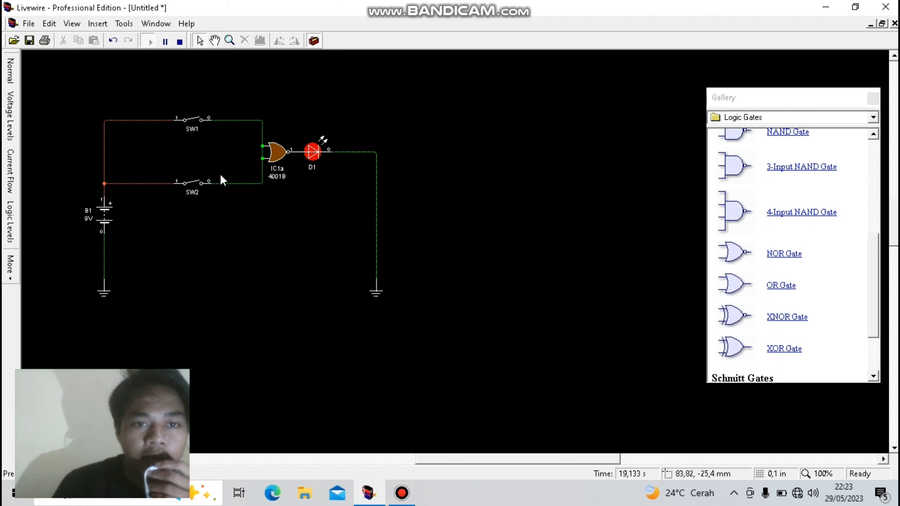
left_click(200, 125)
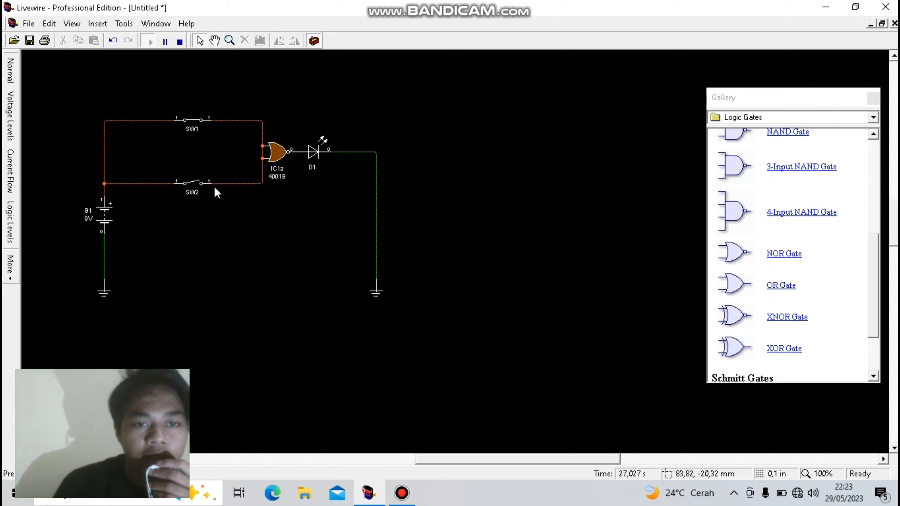
left_click(198, 183)
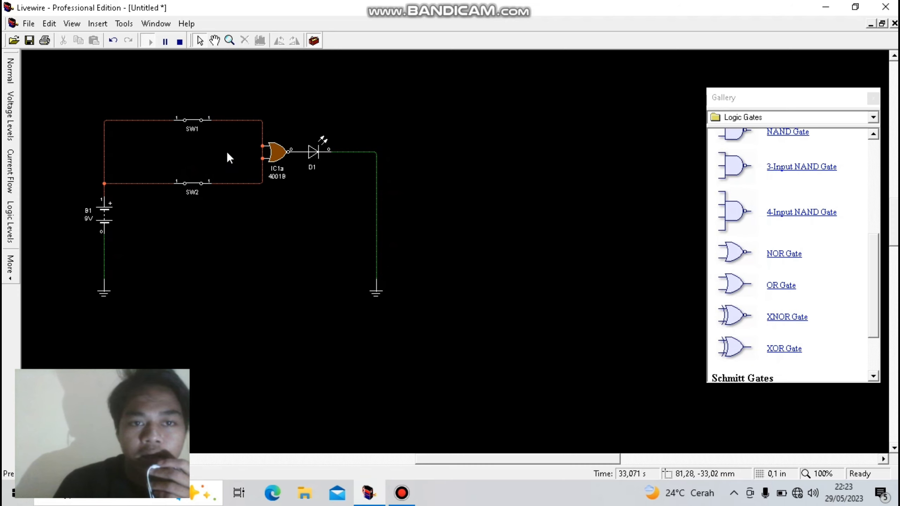
left_click(205, 122)
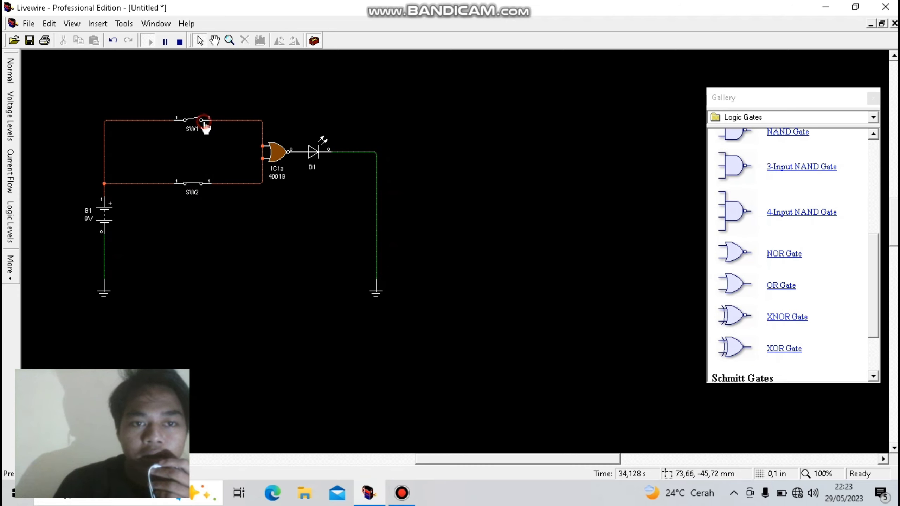
left_click(205, 182)
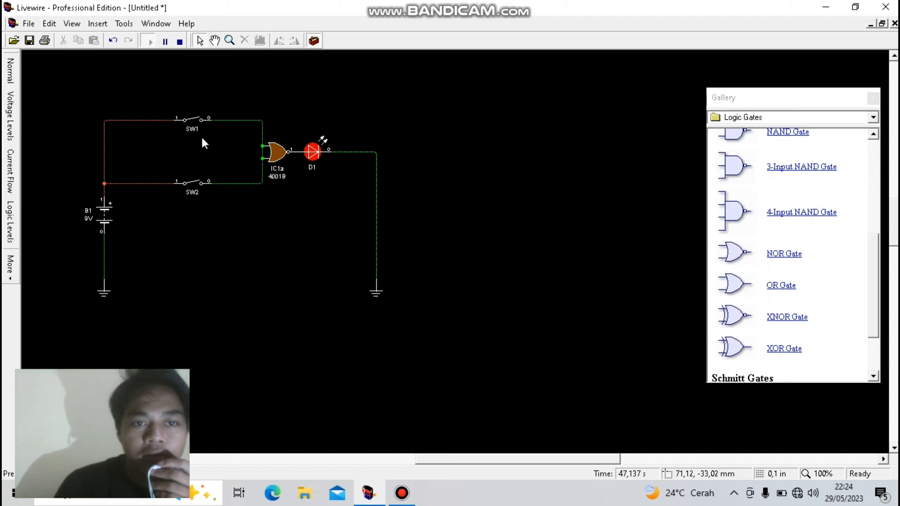
left_click(277, 155)
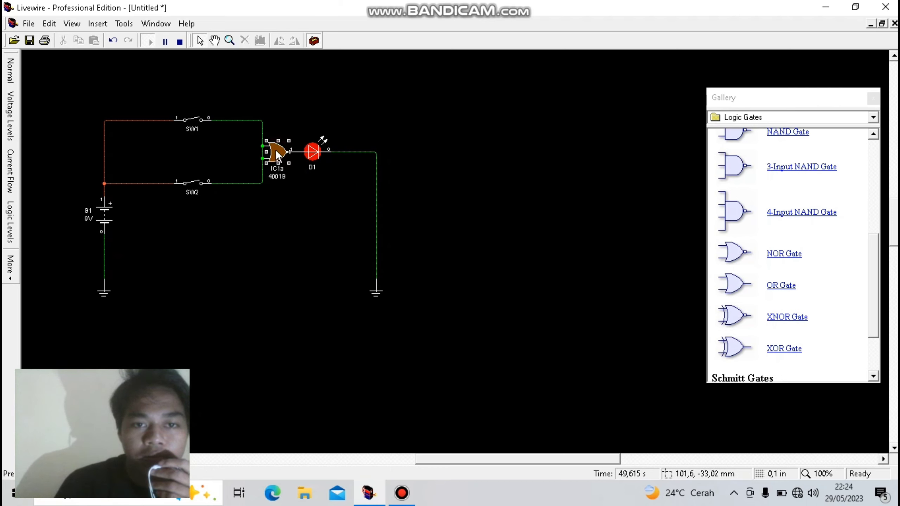
left_click(182, 42)
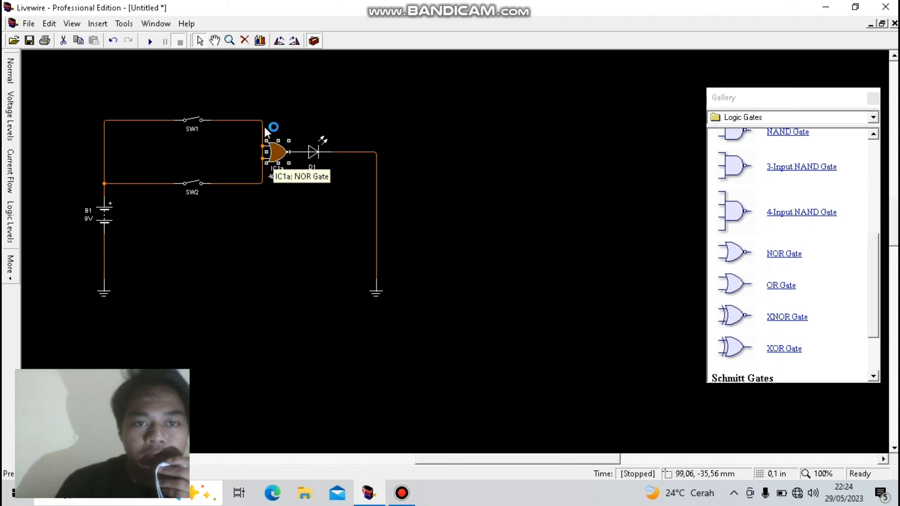
- Replace the NOR gate with an OR gate joined to LED D1 and to the SW1 and SW2 wiring at both inputs
left_click(245, 41)
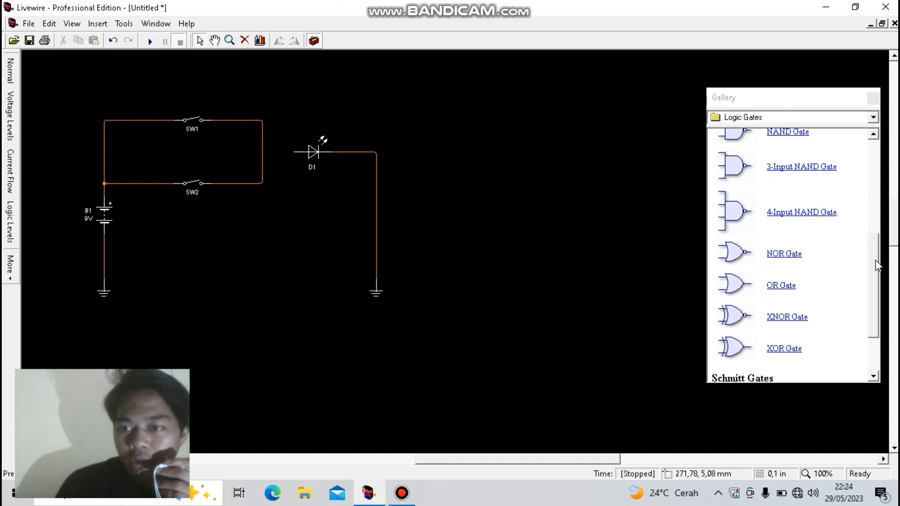
scroll(876, 266, "down", 1)
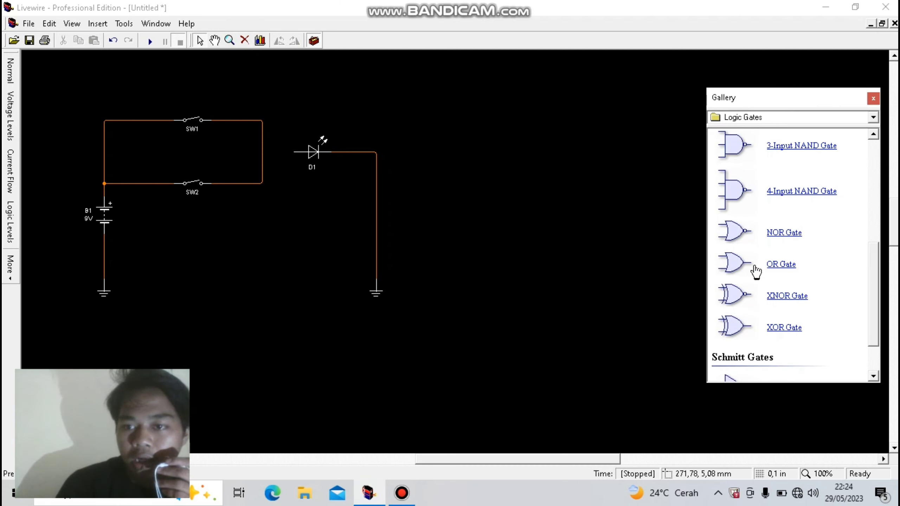
left_click_drag(734, 265, 279, 149)
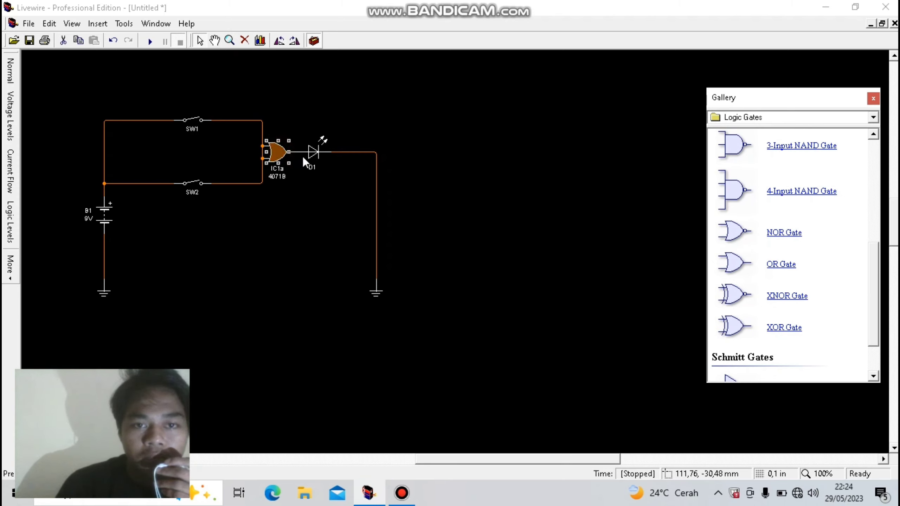
left_click(264, 98)
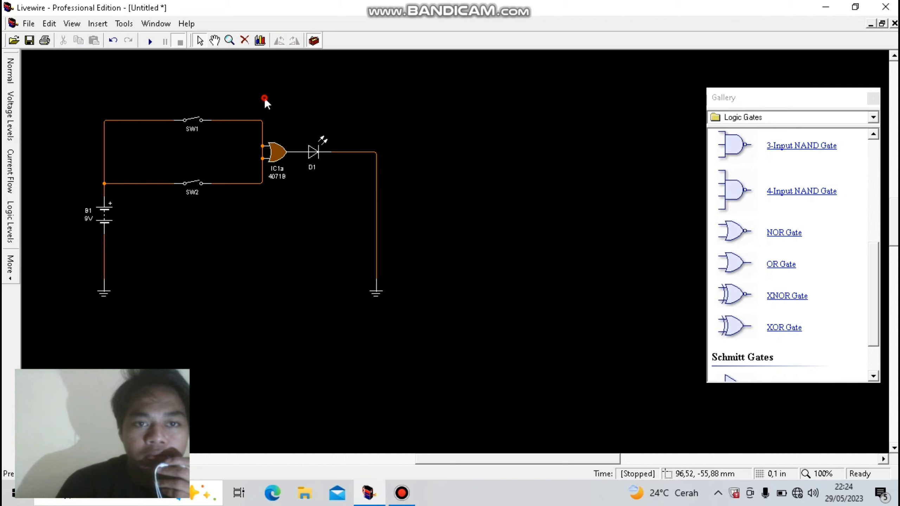
- Simulate the OR circuit, closing SW1 and SW2 in turn, reopening both in the same order, and closing and reopening SW1 once more
left_click(143, 42)
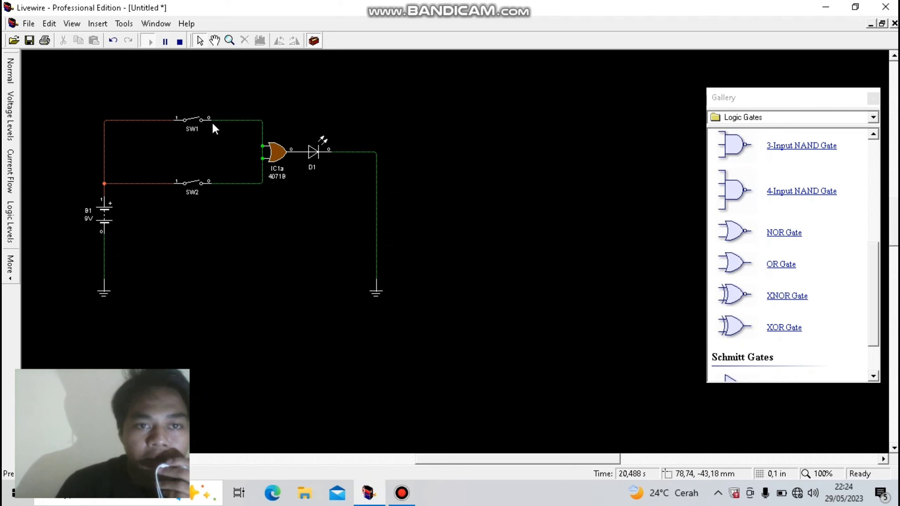
left_click(203, 123)
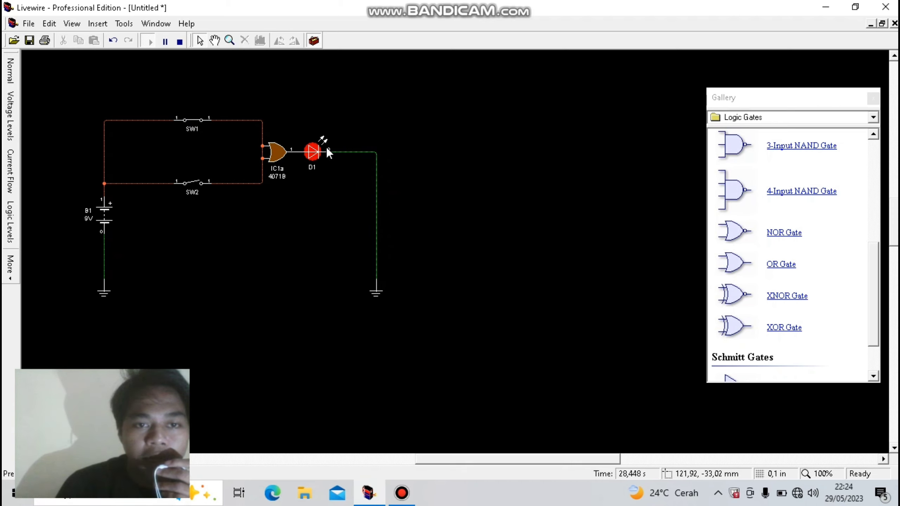
left_click(195, 181)
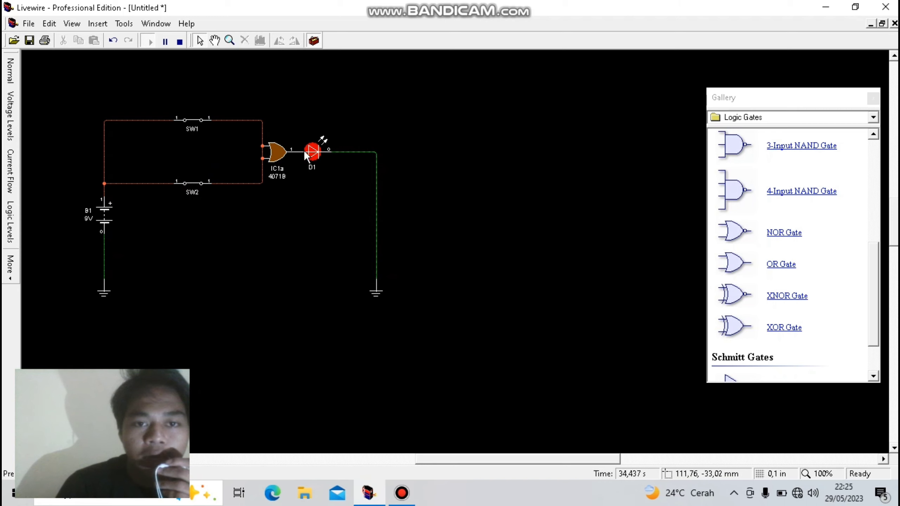
left_click(210, 122)
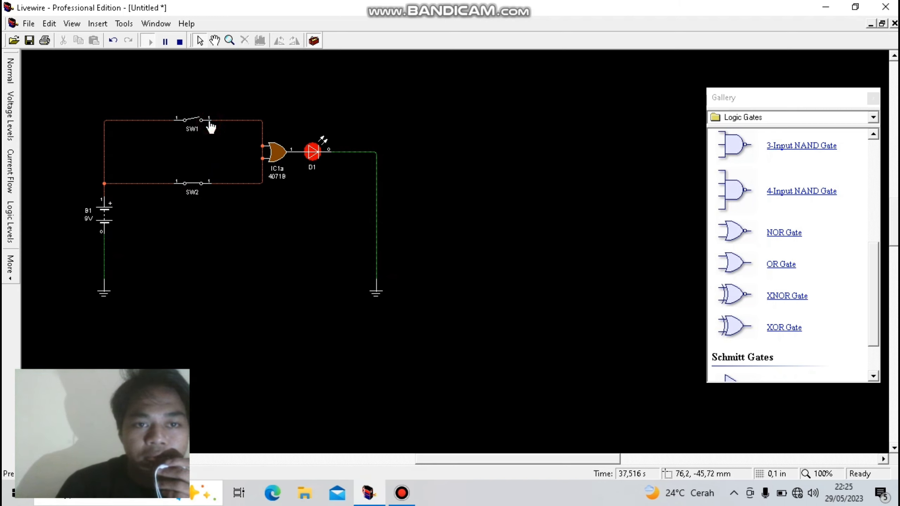
left_click(200, 184)
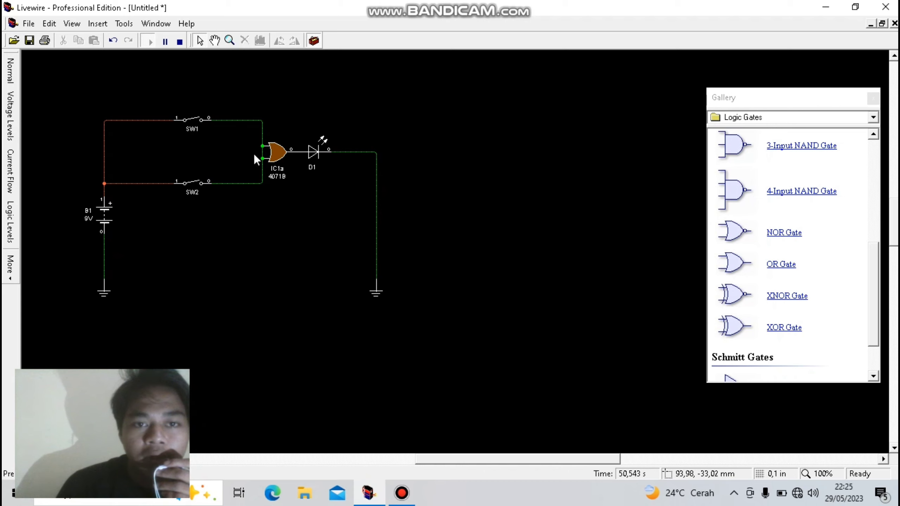
left_click(196, 120)
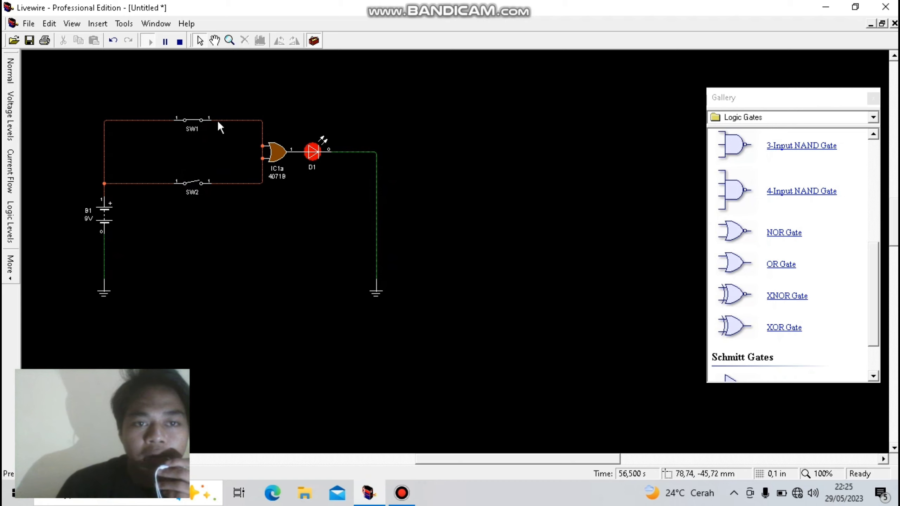
left_click(200, 121)
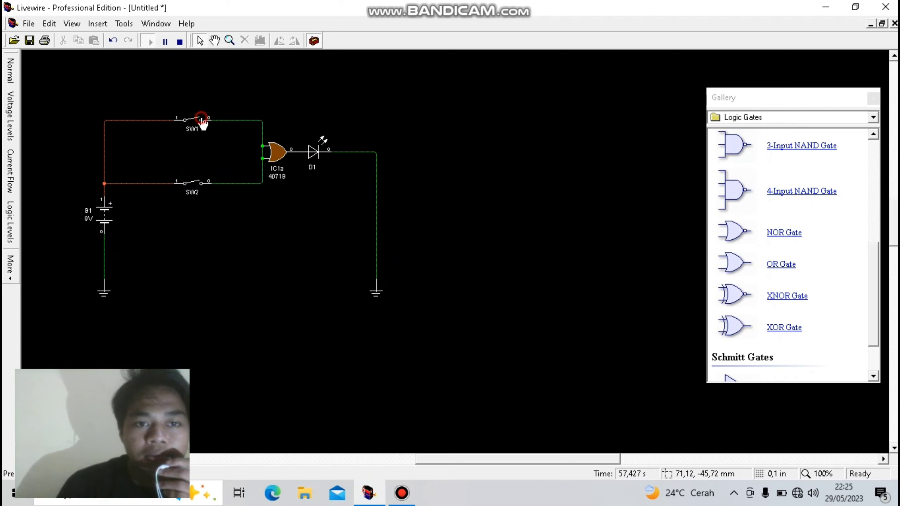
- Stop the simulation and replace the OR gate with an XNOR gate between the switch wiring and LED D1
left_click(276, 157)
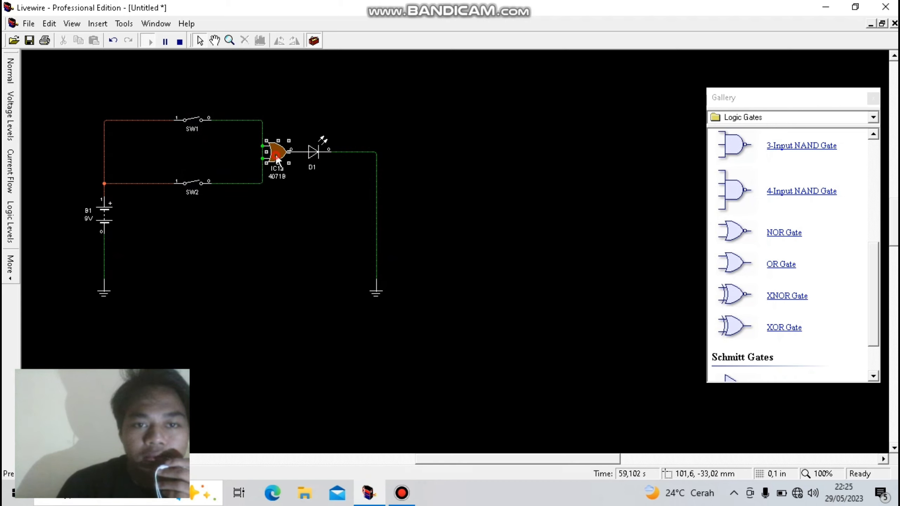
left_click(180, 42)
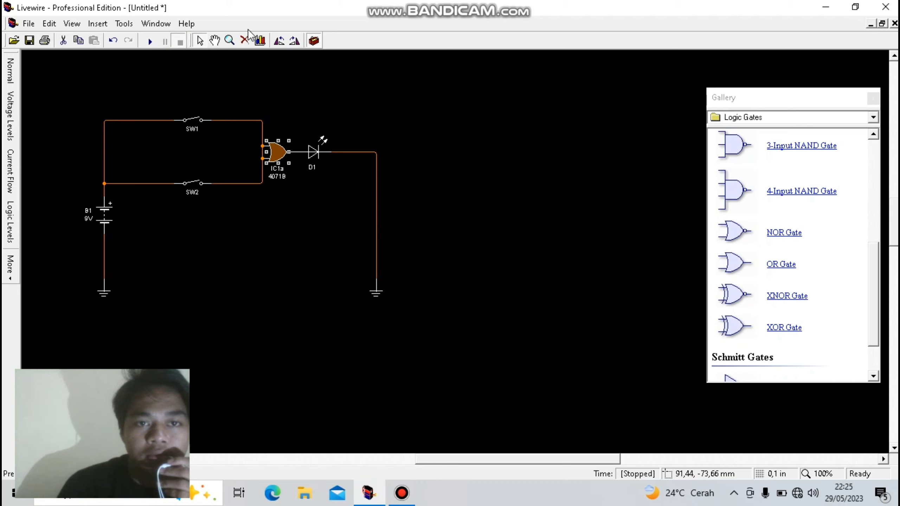
left_click(245, 40)
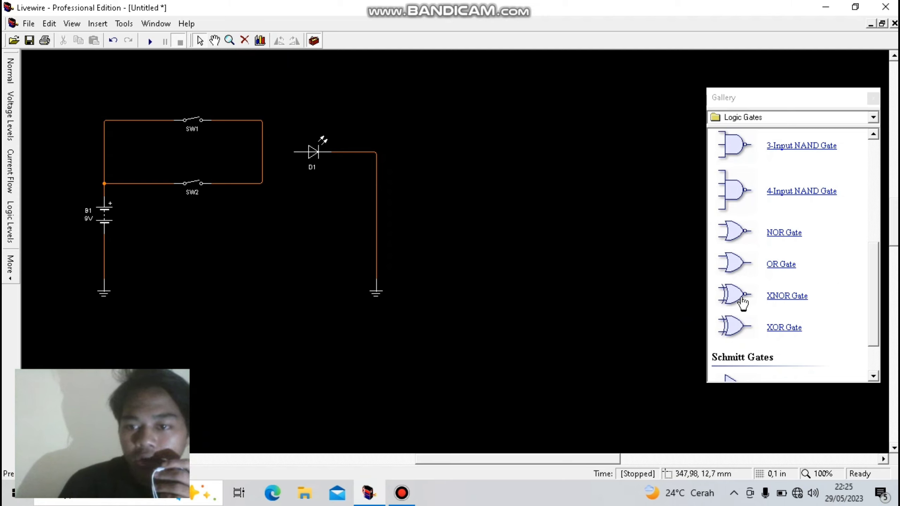
left_click_drag(747, 303, 278, 156)
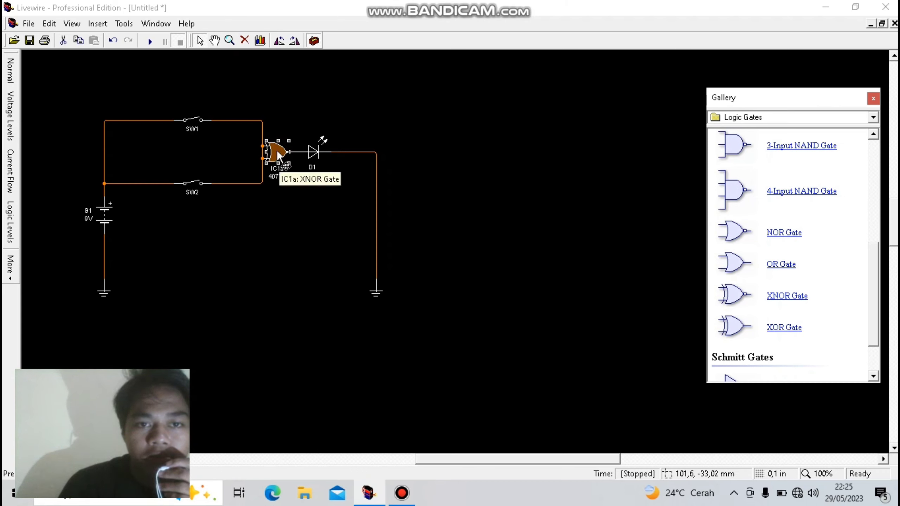
- Simulate the XNOR circuit, closing both SW1 and SW2, and reopening SW1 followed by SW2
left_click(149, 42)
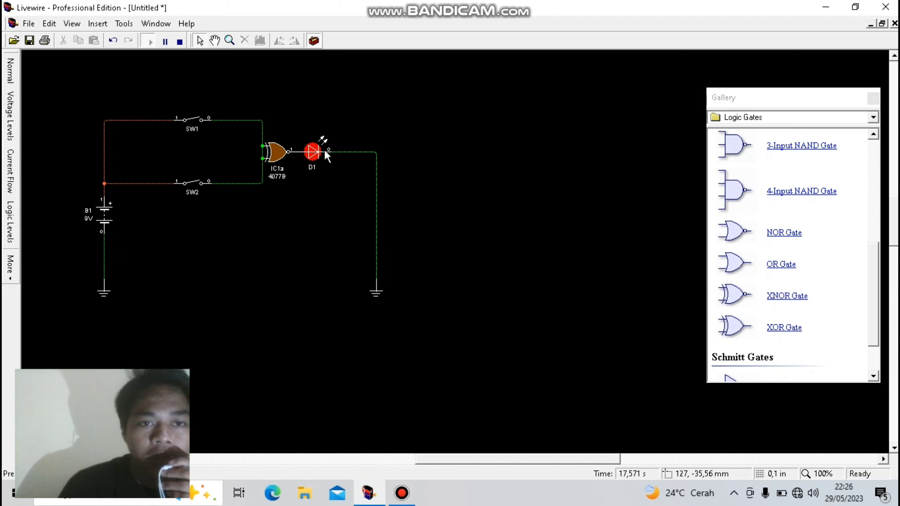
left_click(197, 122)
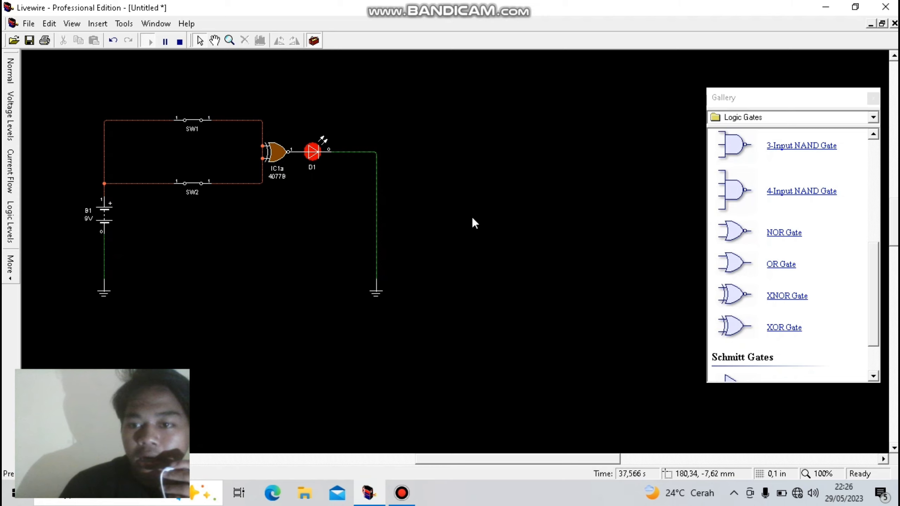
left_click(201, 121)
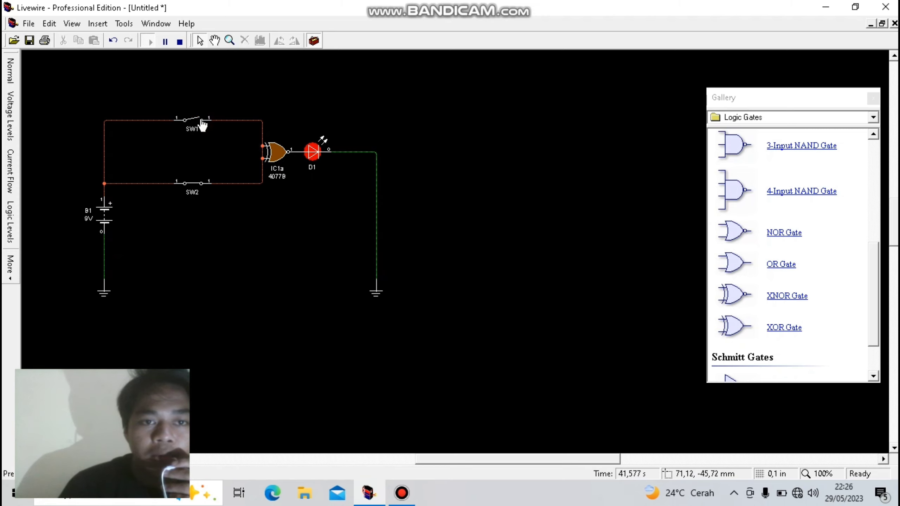
left_click(200, 184)
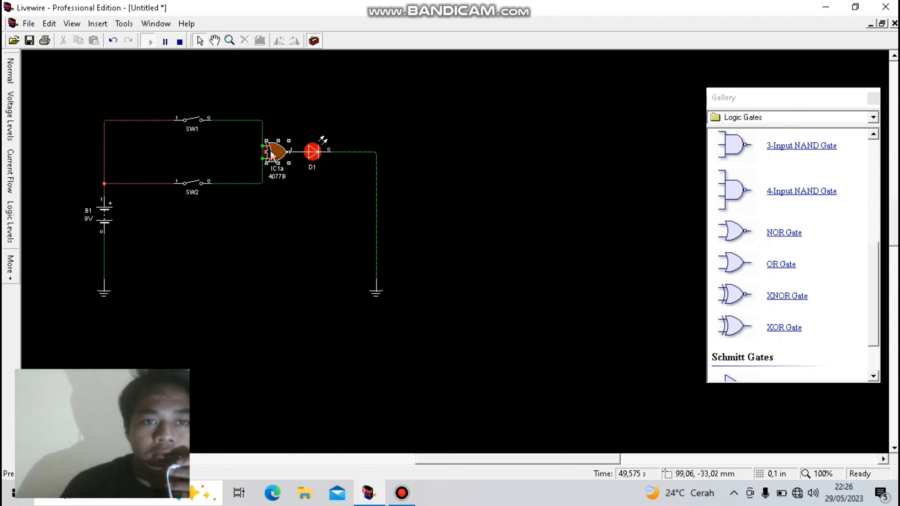
- Stop the simulation and replace the XNOR gate with an XOR gate between the switch wiring and LED D1
left_click(180, 42)
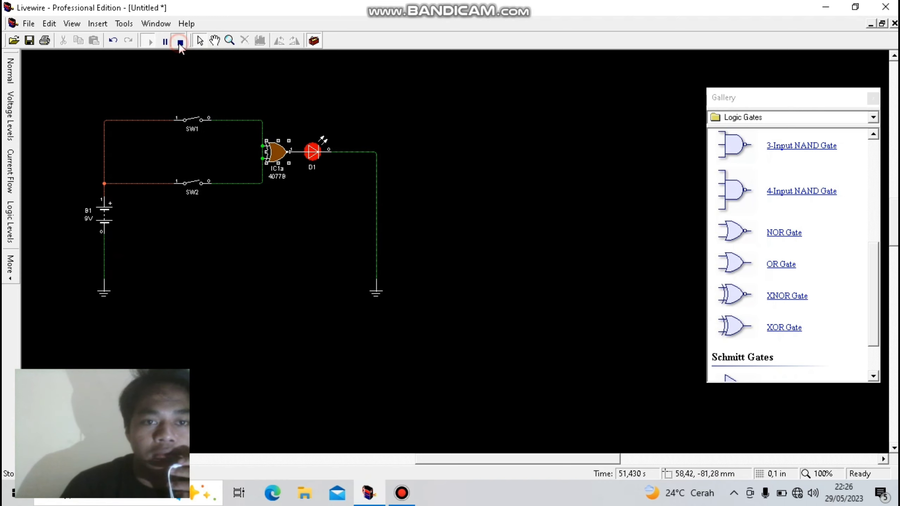
left_click(244, 41)
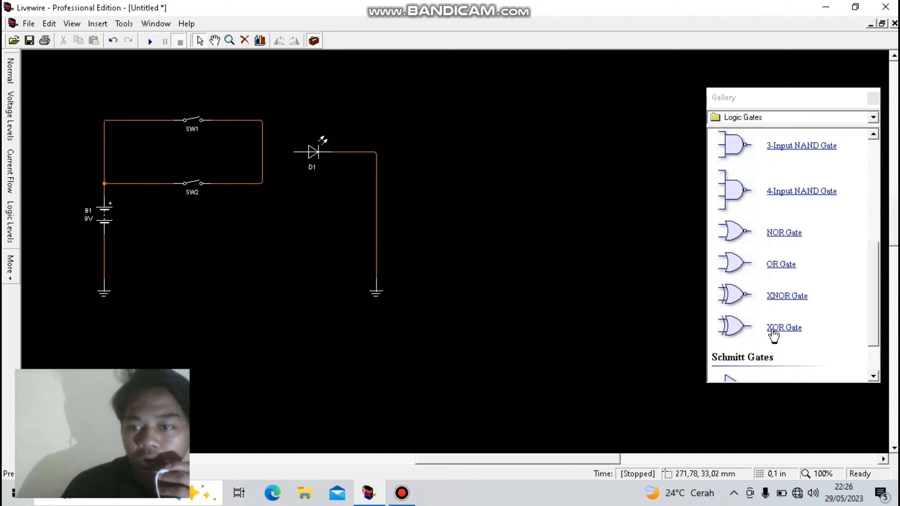
left_click_drag(736, 329, 278, 156)
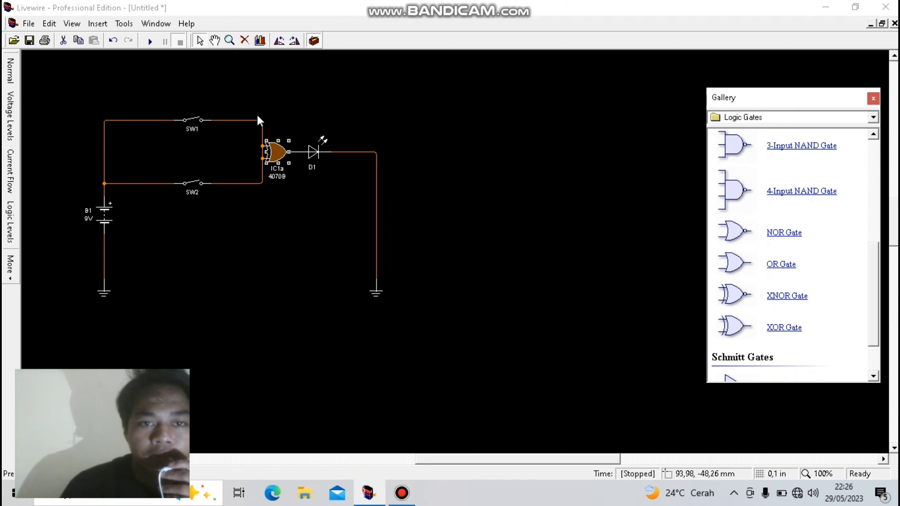
- Simulate the XOR circuit, closing SW1 and SW2 in turn and reopening both in the same order
left_click(149, 41)
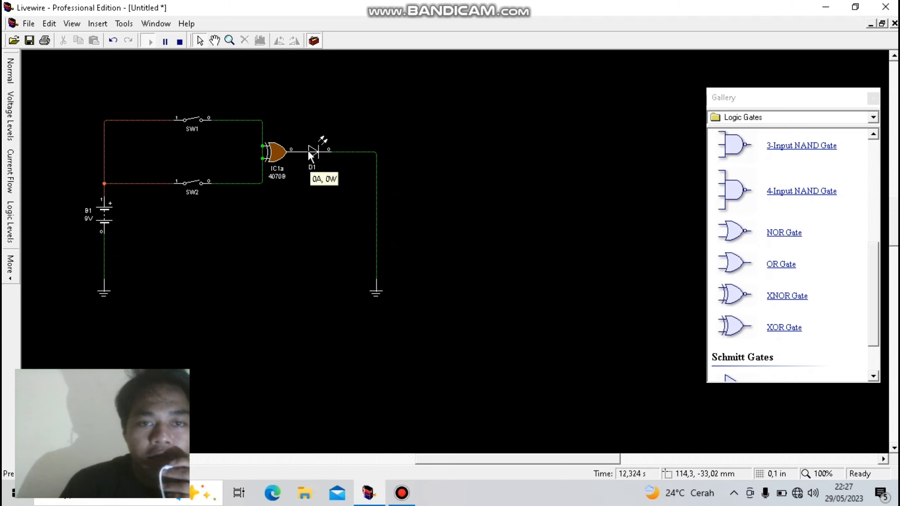
left_click(197, 120)
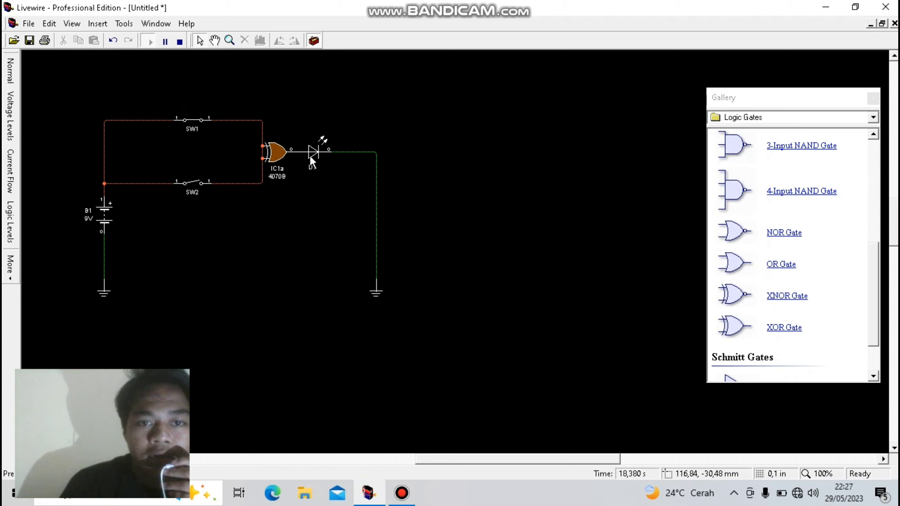
mouse_move(311, 158)
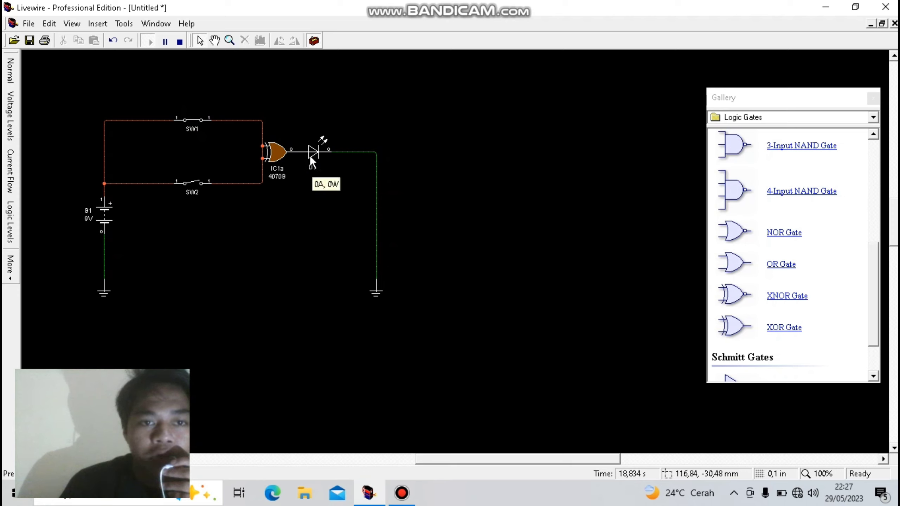
left_click(198, 186)
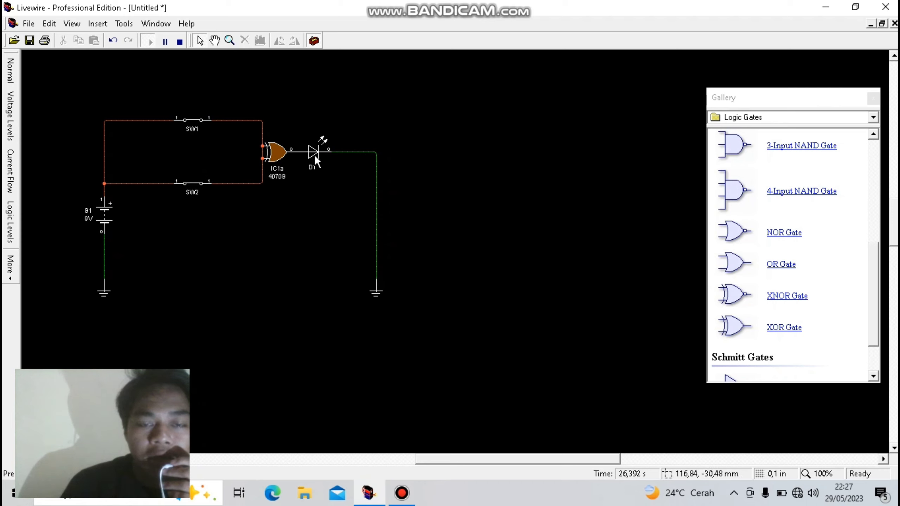
mouse_move(314, 156)
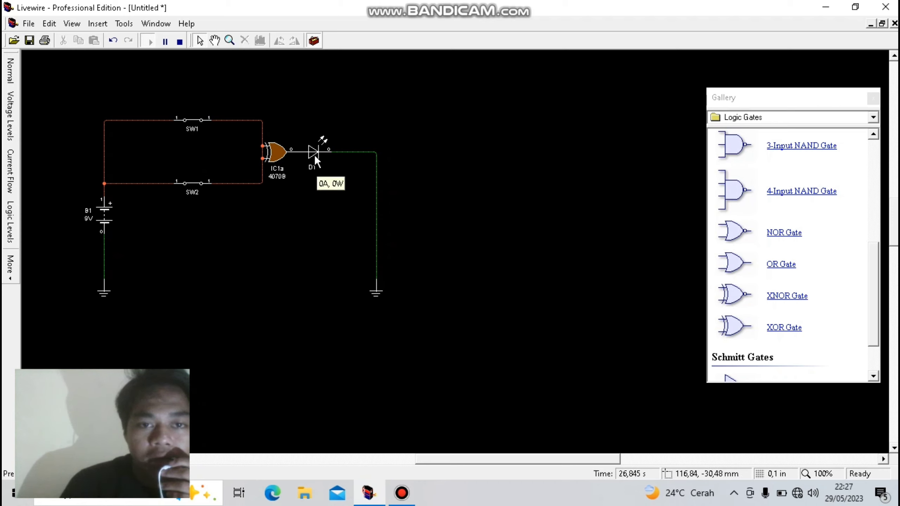
left_click(202, 122)
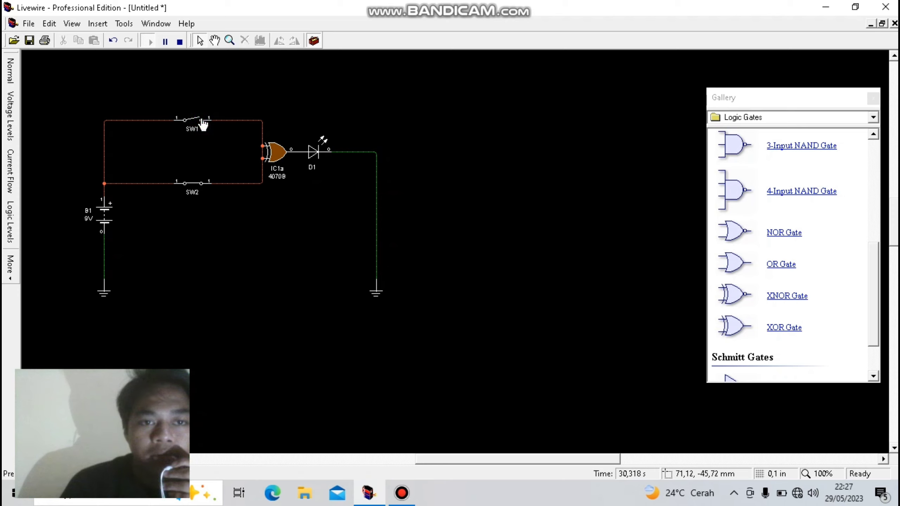
left_click(200, 184)
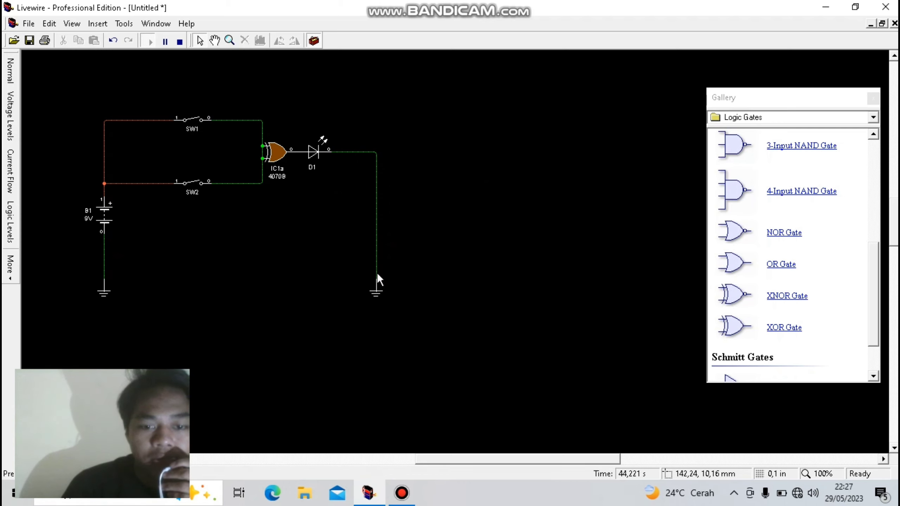
left_click(403, 494)
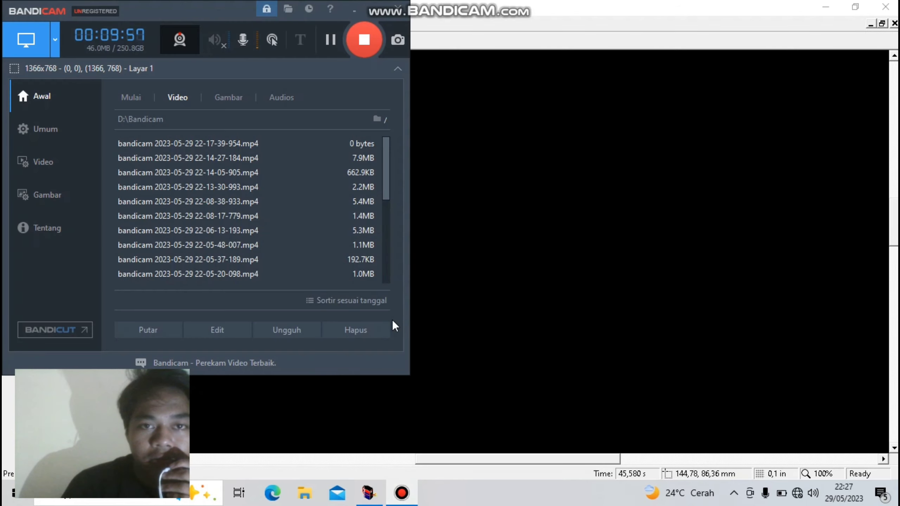
left_click(370, 48)
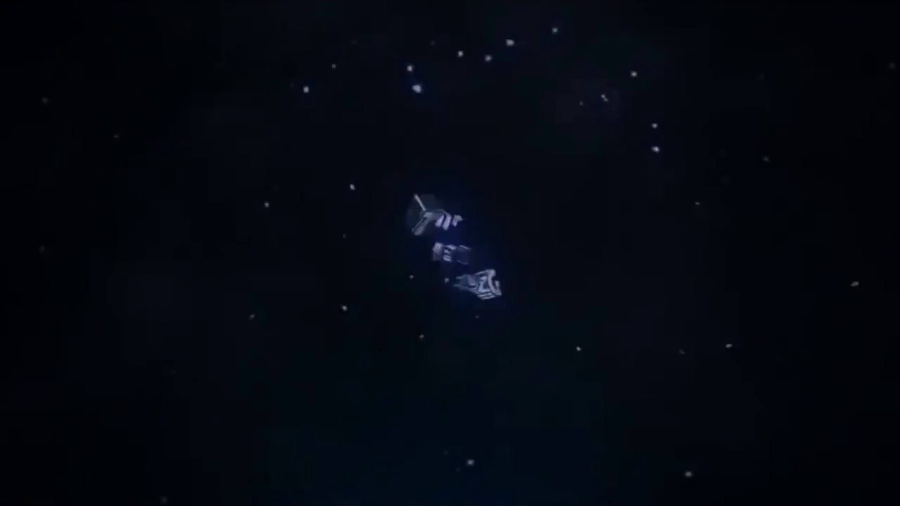